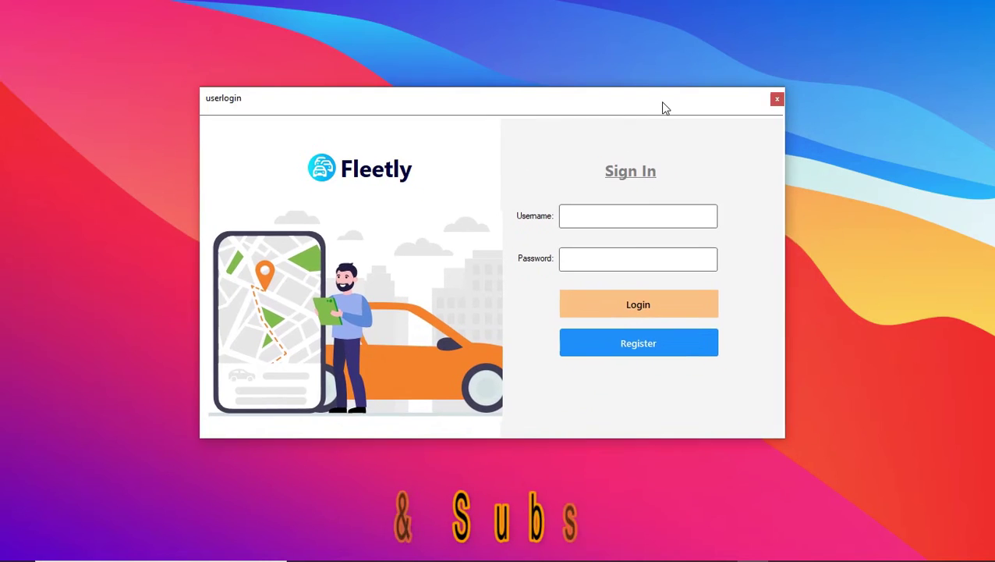
Switch to the Register form and enter the new account's username.
{"action": "left_click", "coordinate": [638, 216]}
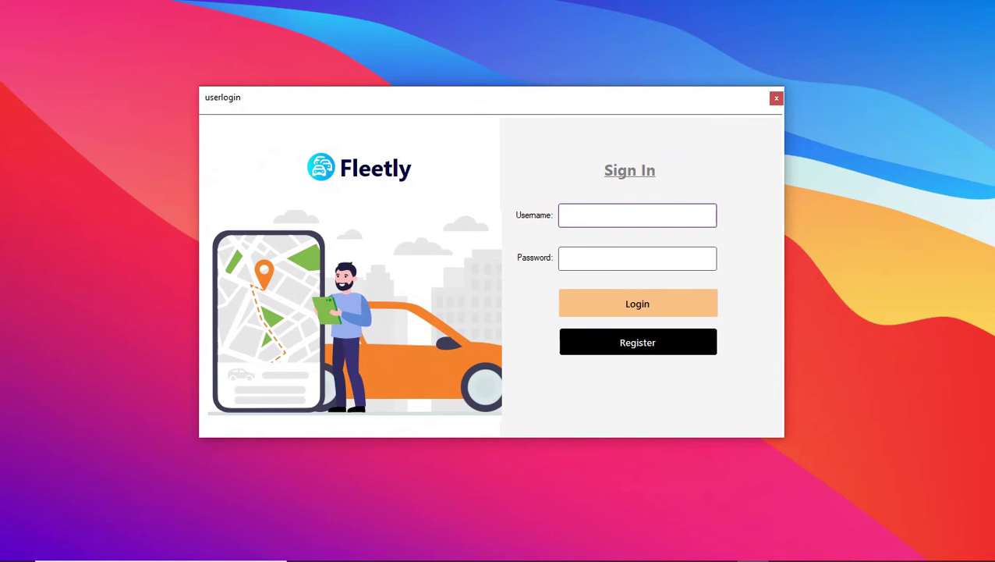
{"action": "left_click", "coordinate": [637, 342]}
{"action": "left_click", "coordinate": [638, 216]}
{"action": "type", "text": "peter"}
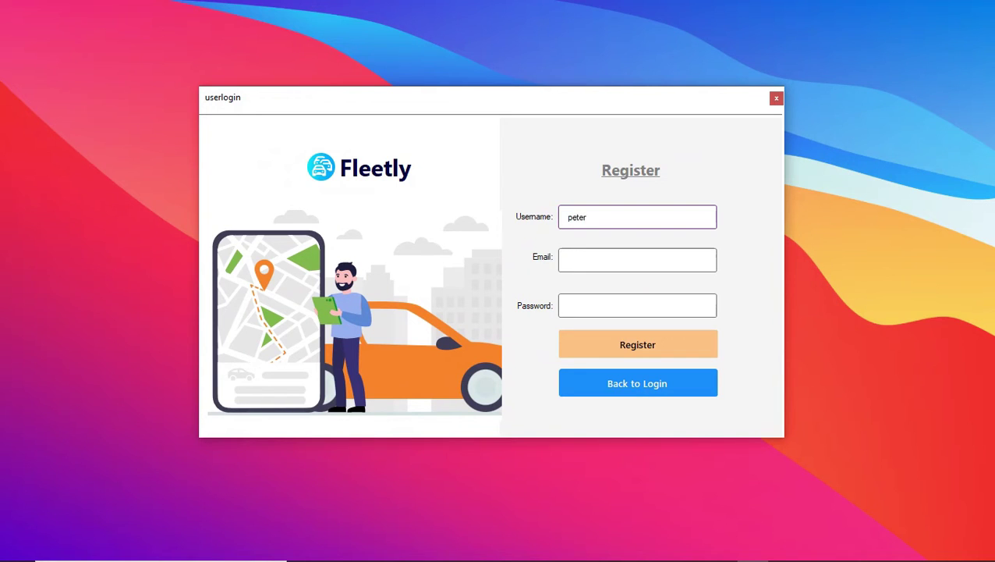
Fill in the account's email and password, submit the registration, and dismiss the confirmation.
{"action": "left_click", "coordinate": [637, 260]}
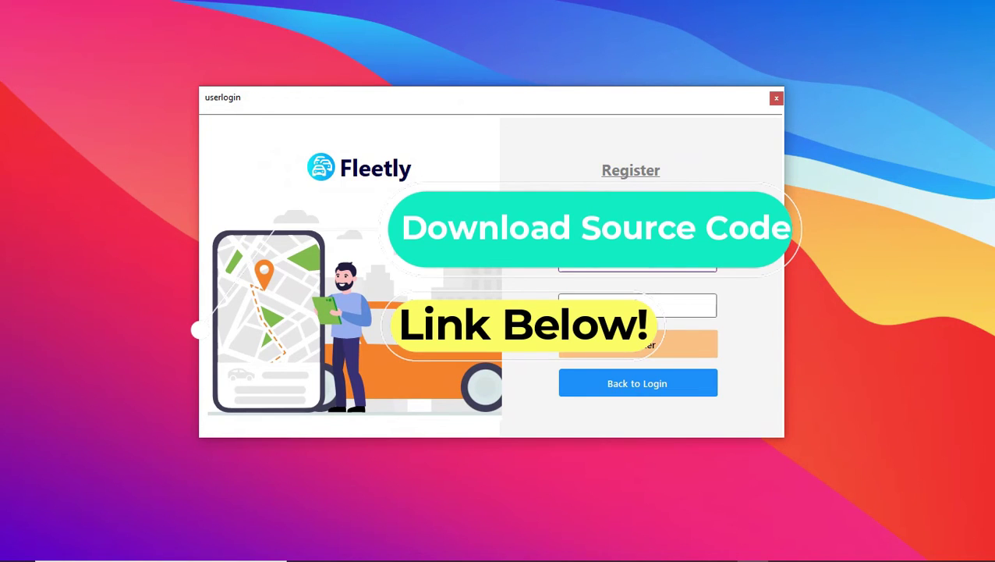
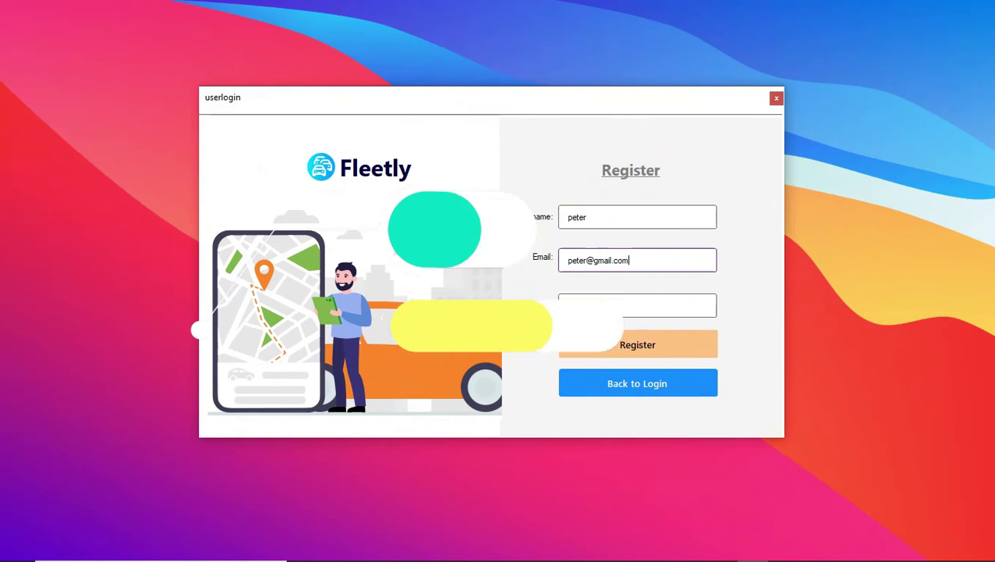
{"action": "left_click", "coordinate": [637, 305]}
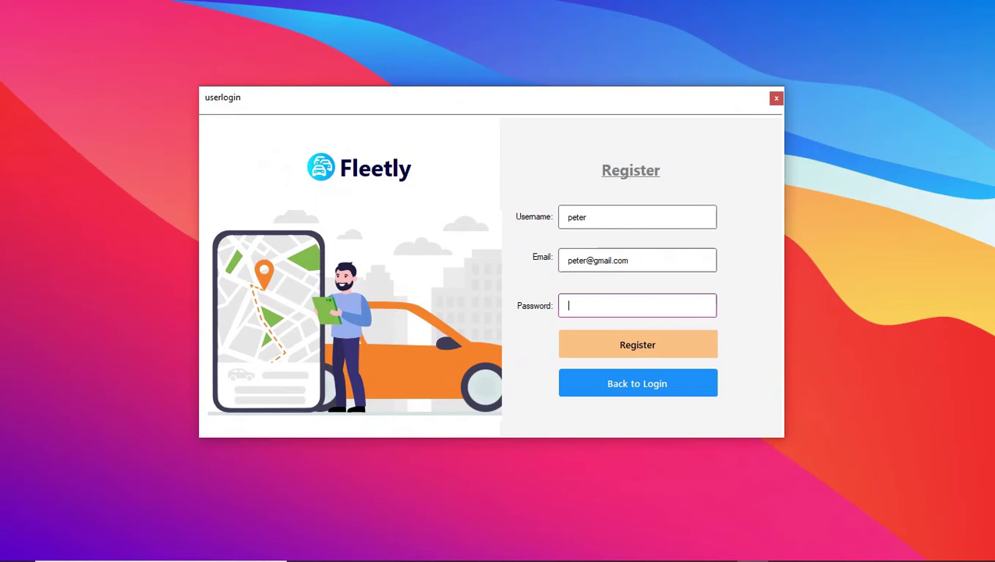
{"action": "key", "text": "Return"}
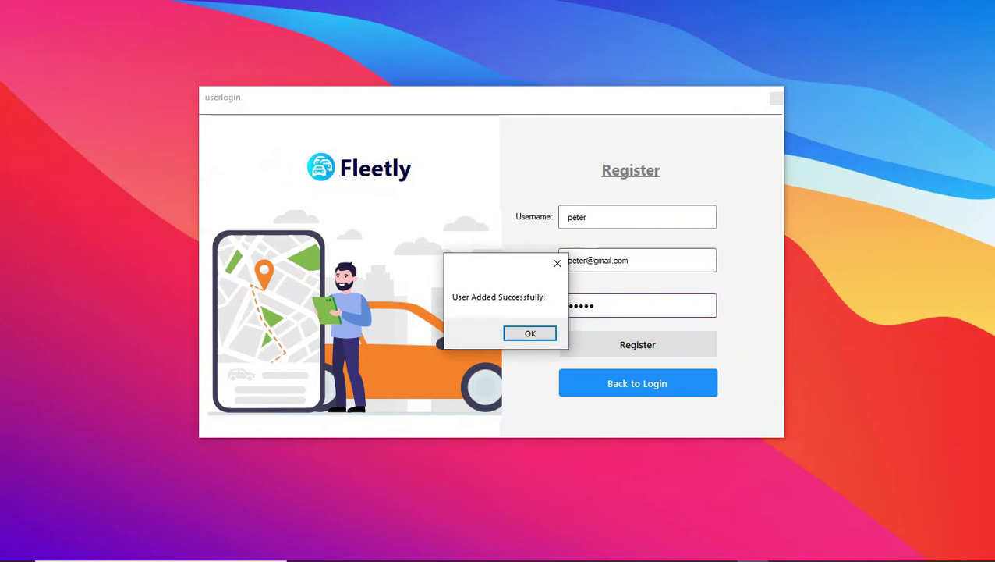
{"action": "key", "text": "Return"}
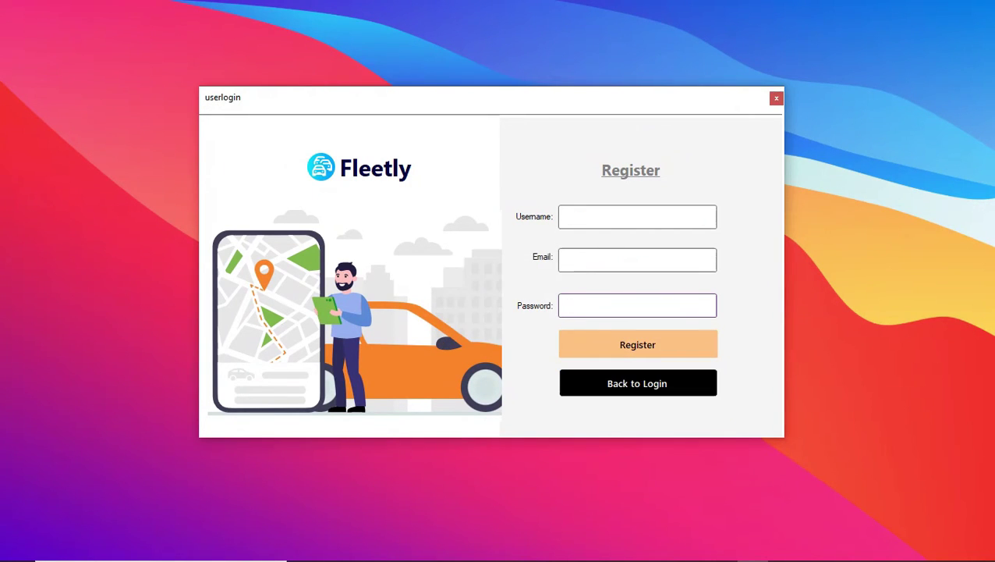
Log in with the new username and password, retrying after the invalid-credentials error.
{"action": "left_click", "coordinate": [637, 383]}
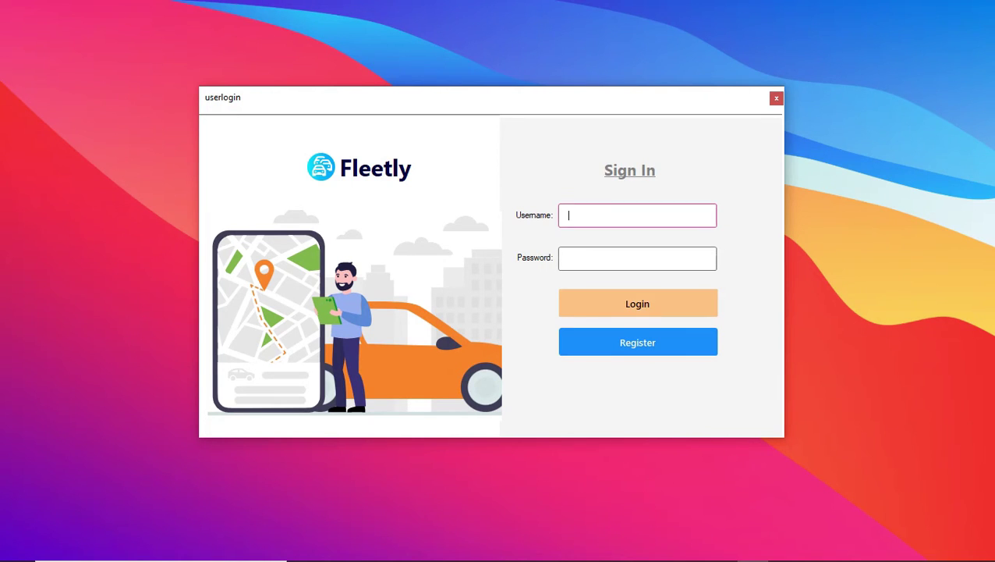
{"action": "type", "text": "peter"}
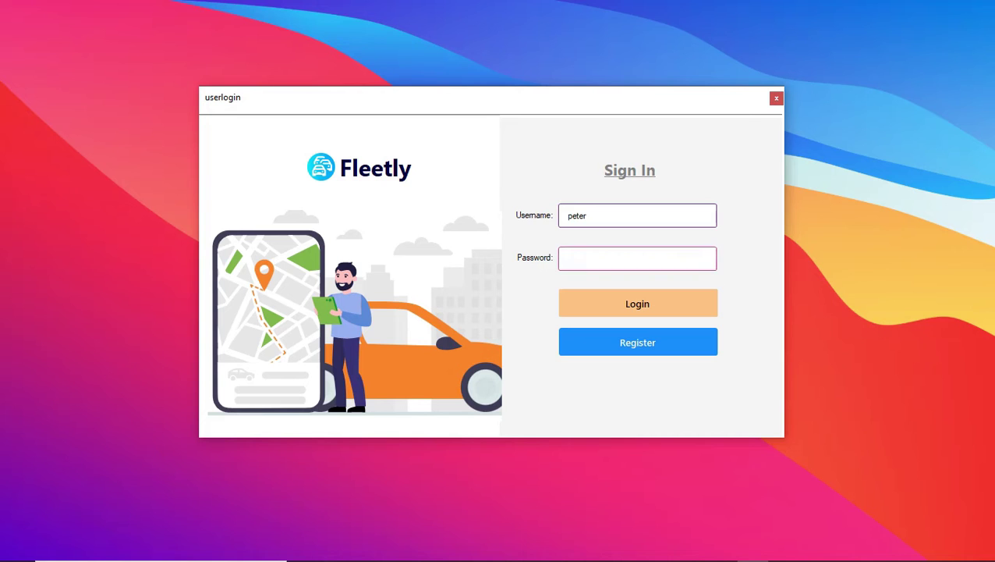
{"action": "key", "text": "Tab"}
{"action": "type", "text": "123456"}
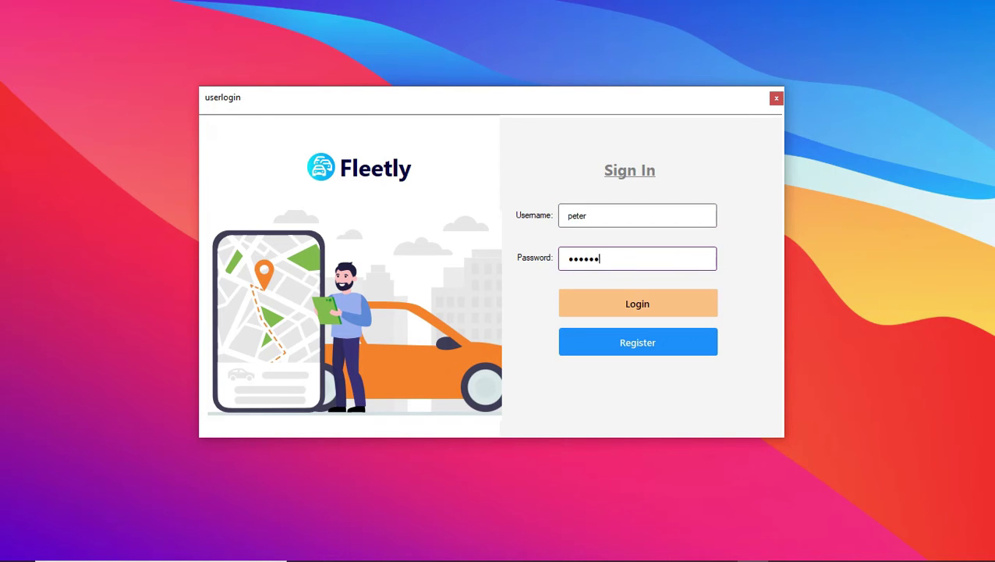
{"action": "key", "text": "Return"}
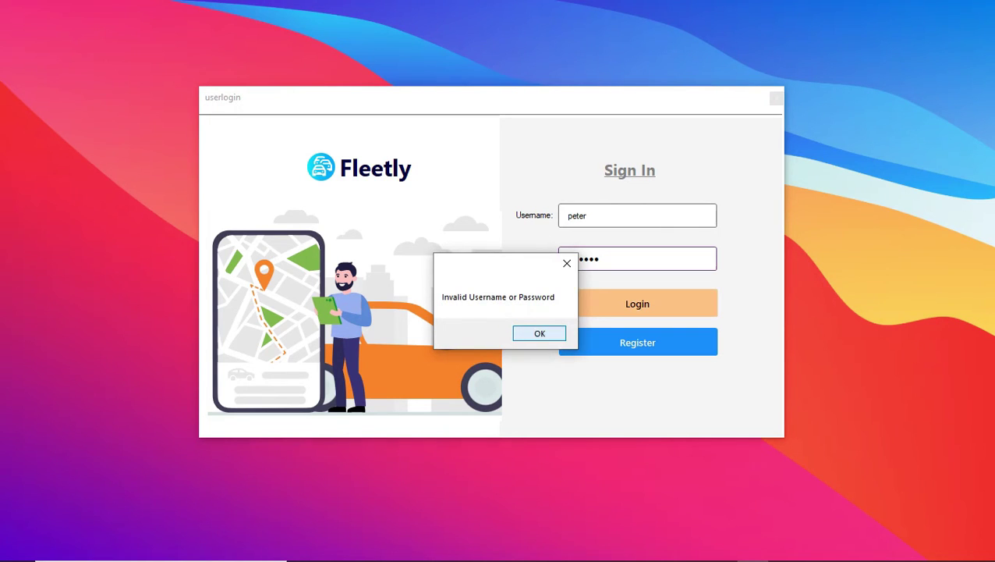
{"action": "key", "text": "Return"}
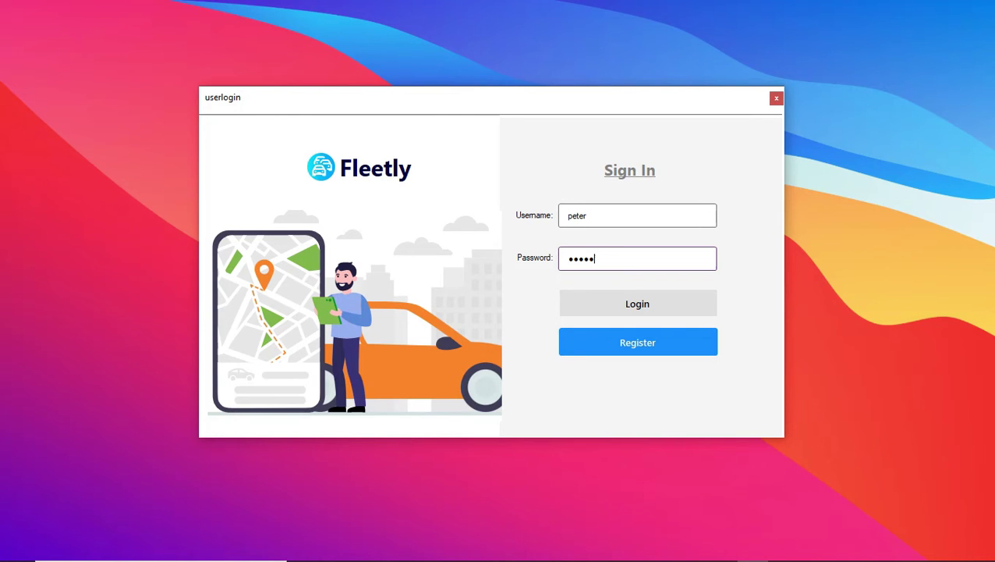
{"action": "key", "text": "Return"}
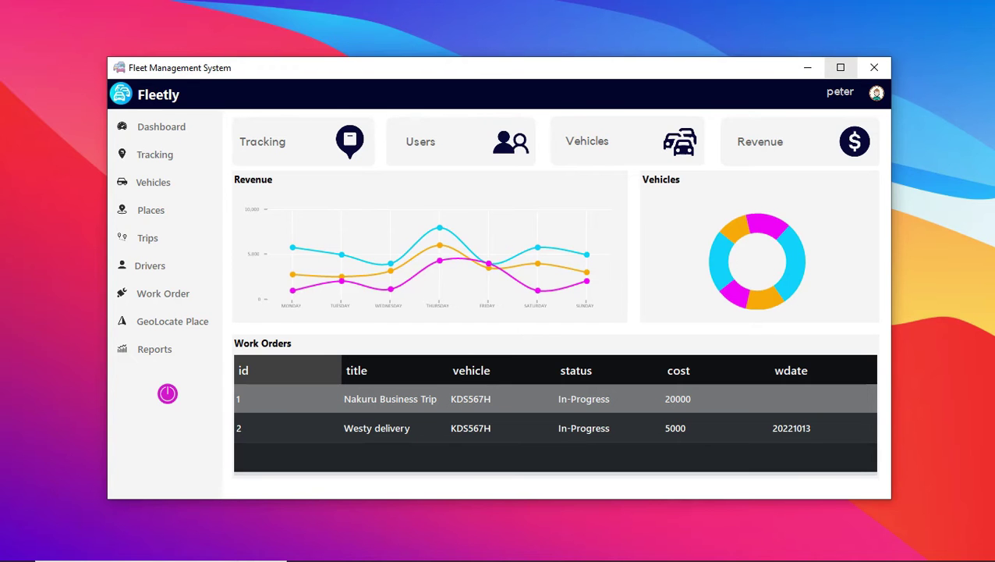
Browse Tracking, Vehicles, Places, Trips, Drivers, Work Orders, GeoLocate and Reports, then maximize the window.
{"action": "left_click", "coordinate": [840, 67]}
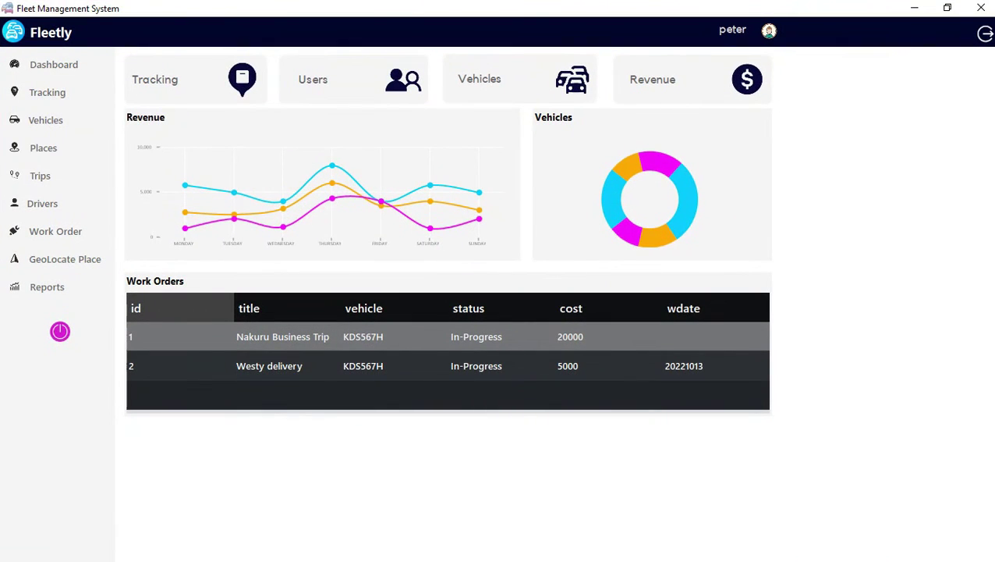
{"action": "left_click", "coordinate": [947, 7]}
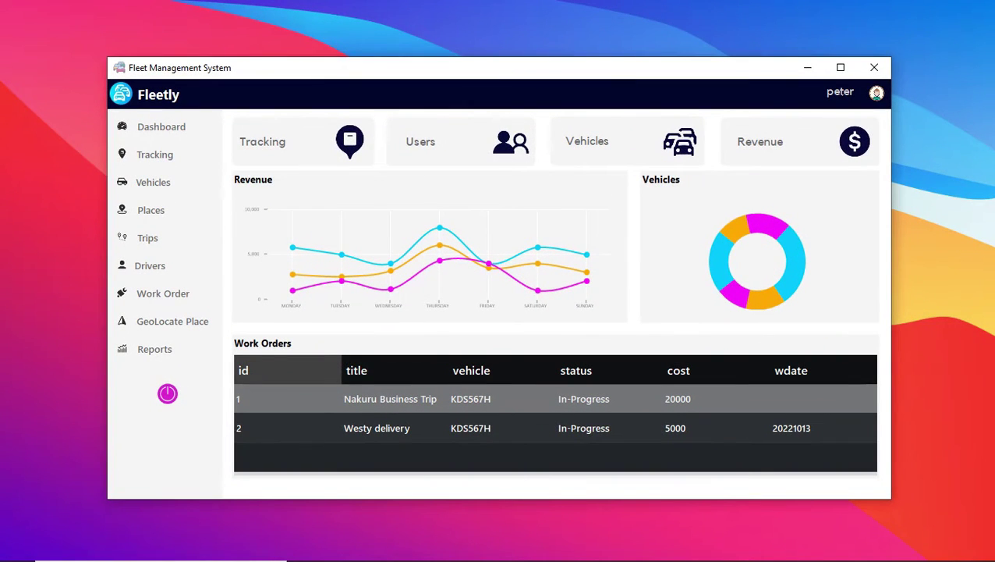
{"action": "left_click", "coordinate": [155, 154]}
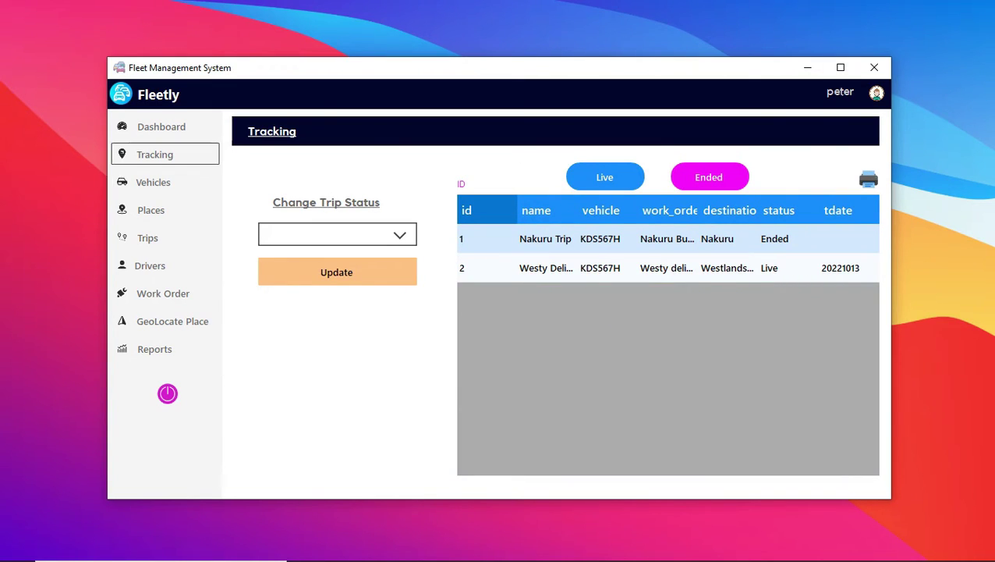
{"action": "left_click", "coordinate": [153, 182]}
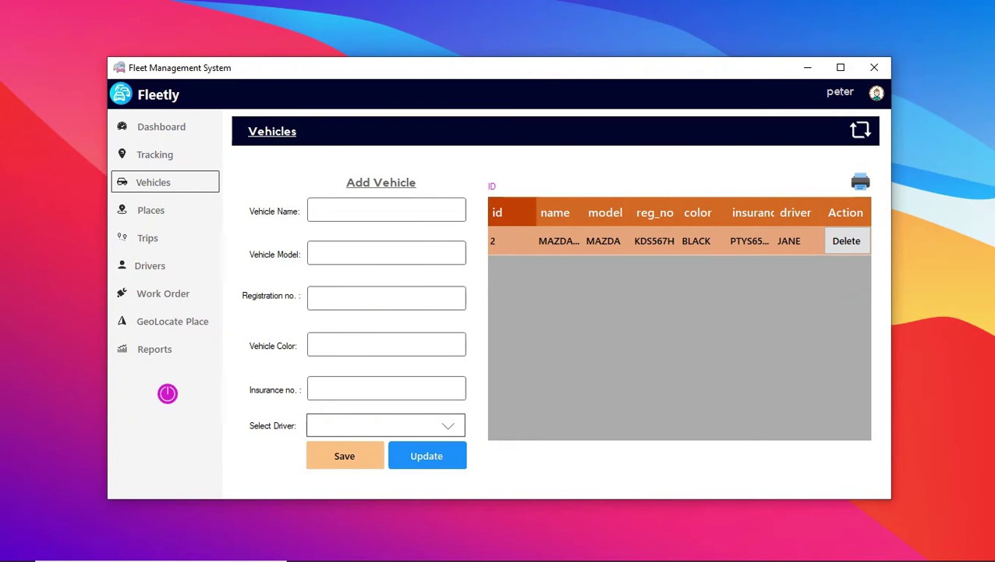
{"action": "left_click", "coordinate": [151, 210]}
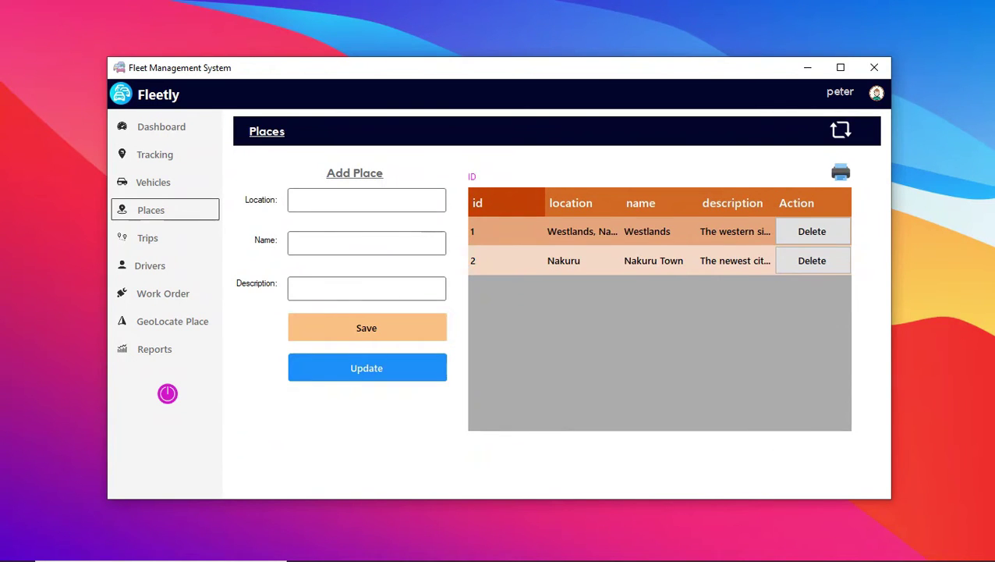
{"action": "left_click", "coordinate": [148, 238]}
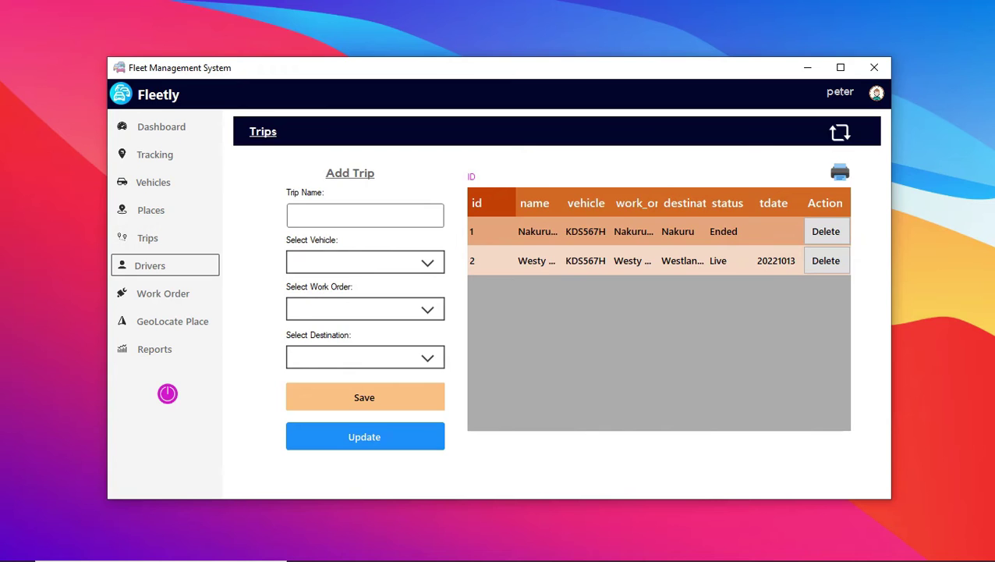
{"action": "left_click", "coordinate": [150, 265]}
{"action": "left_click", "coordinate": [163, 294]}
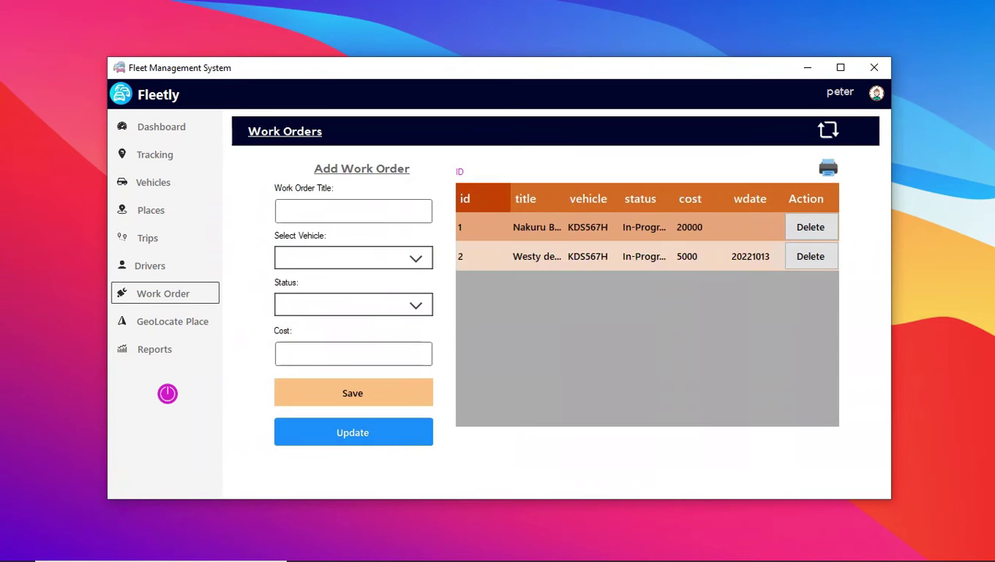
{"action": "left_click", "coordinate": [173, 320]}
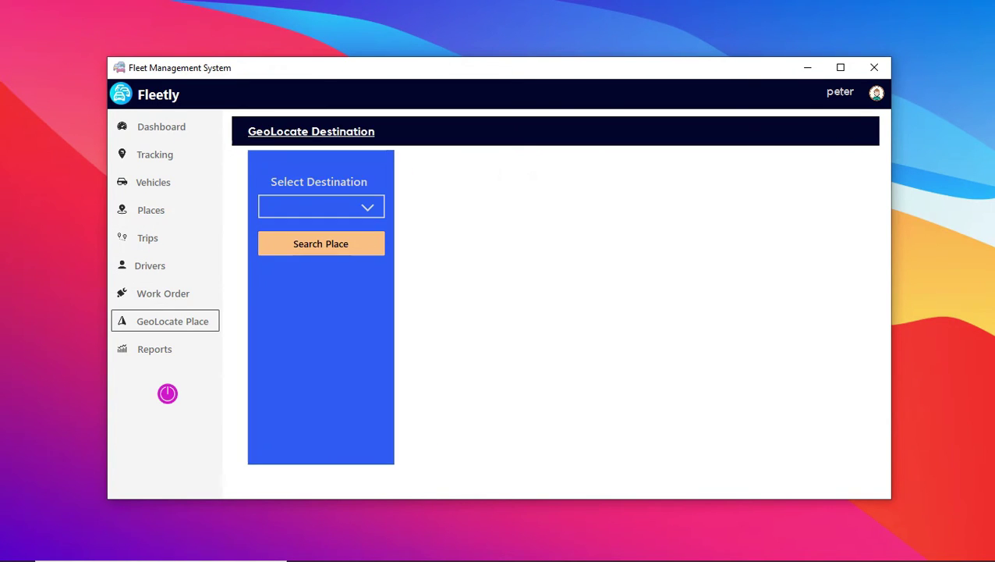
{"action": "left_click", "coordinate": [155, 349]}
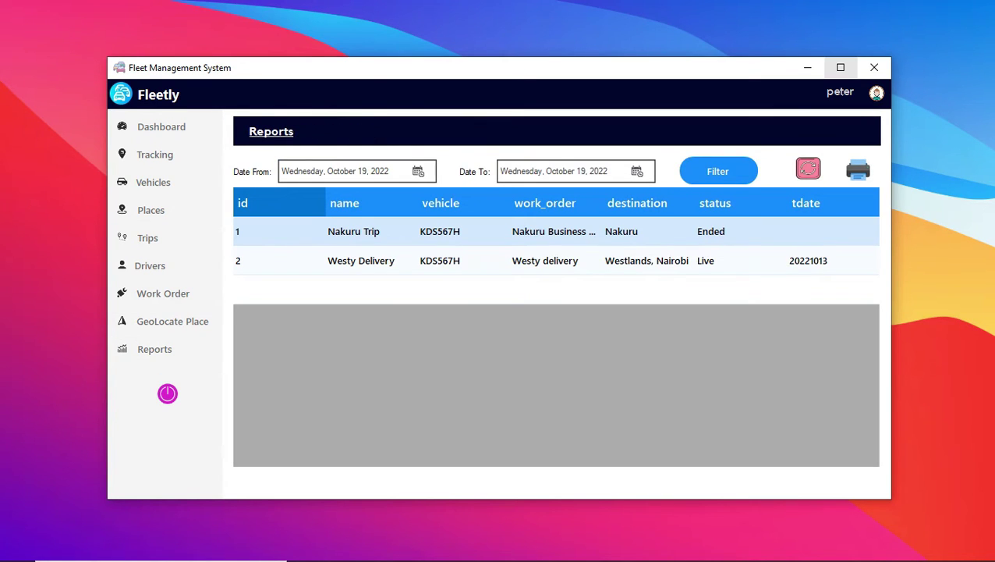
{"action": "left_click", "coordinate": [840, 67]}
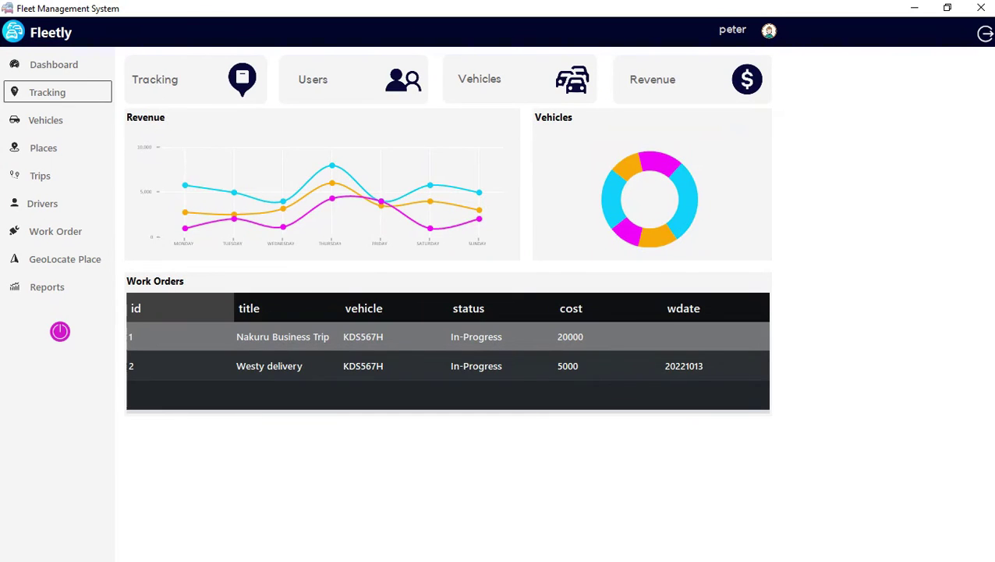
Visit the Tracking, Drivers and Vehicles pages, returning to the dashboard after each.
{"action": "left_click", "coordinate": [47, 92]}
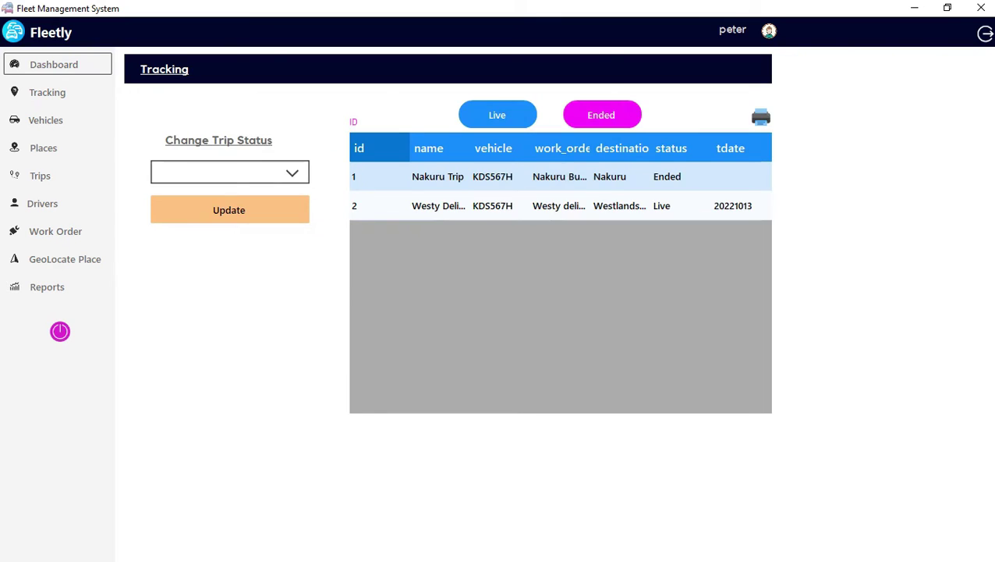
{"action": "left_click", "coordinate": [54, 64]}
{"action": "left_click", "coordinate": [42, 202]}
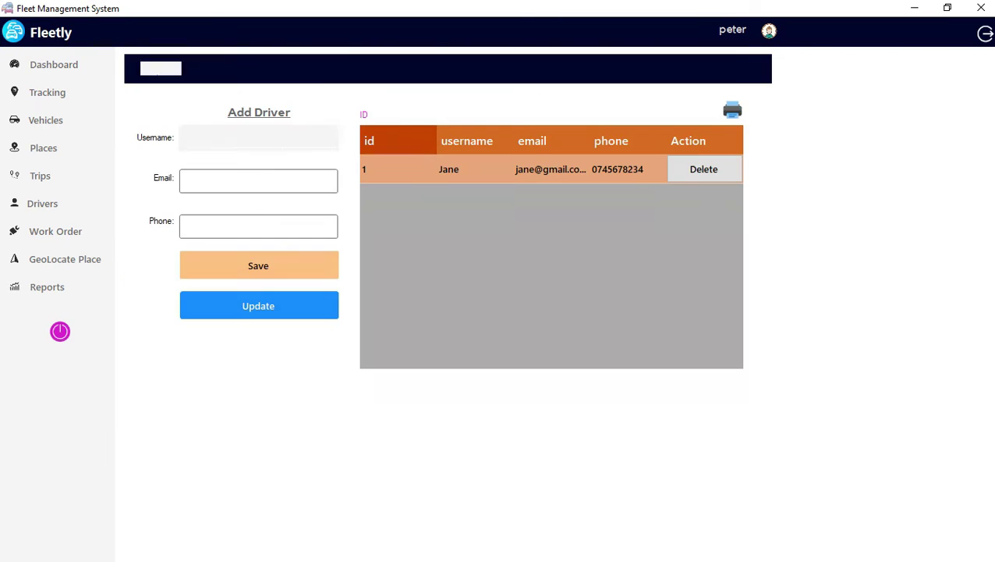
{"action": "left_click", "coordinate": [53, 64]}
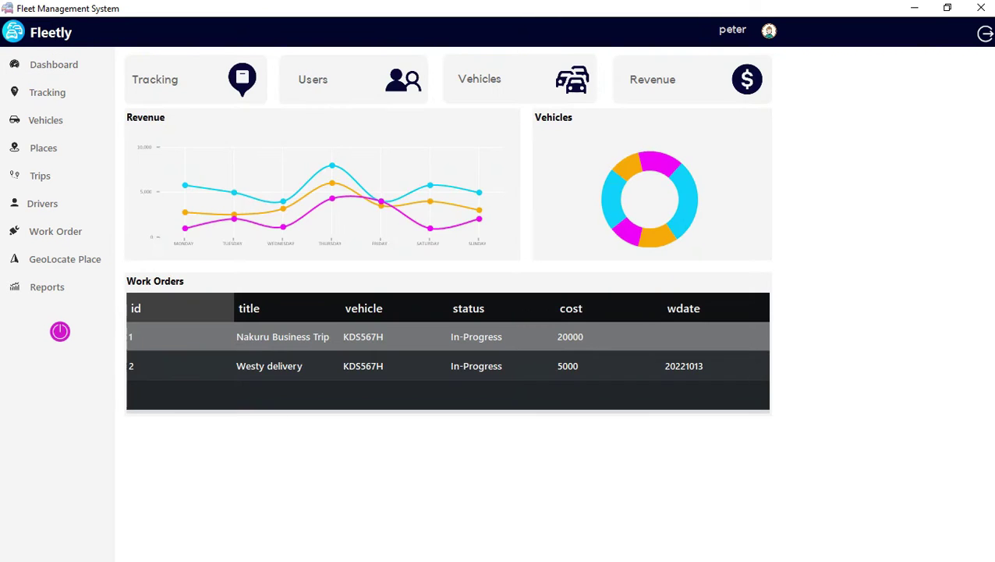
{"action": "left_click", "coordinate": [45, 119]}
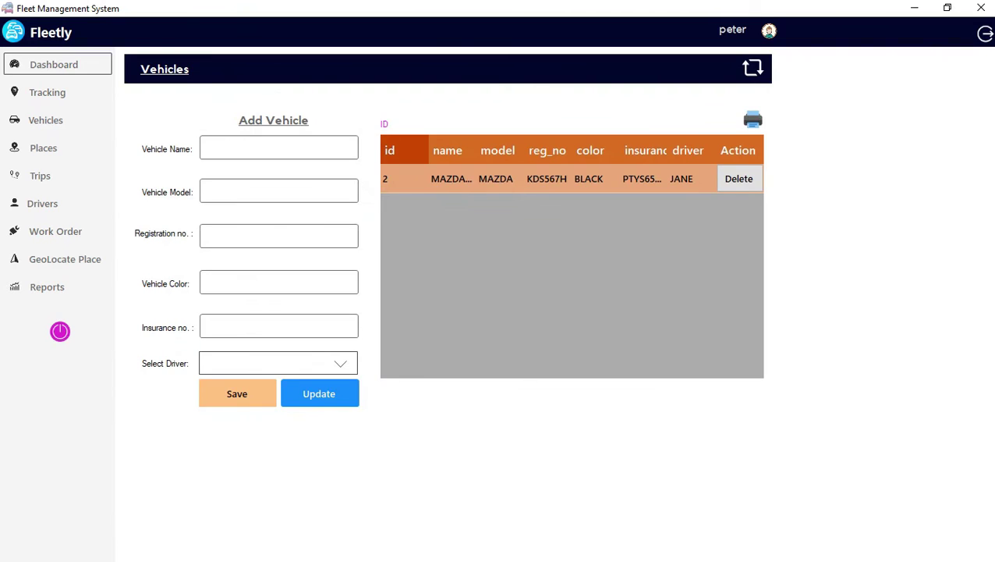
{"action": "left_click", "coordinate": [54, 64]}
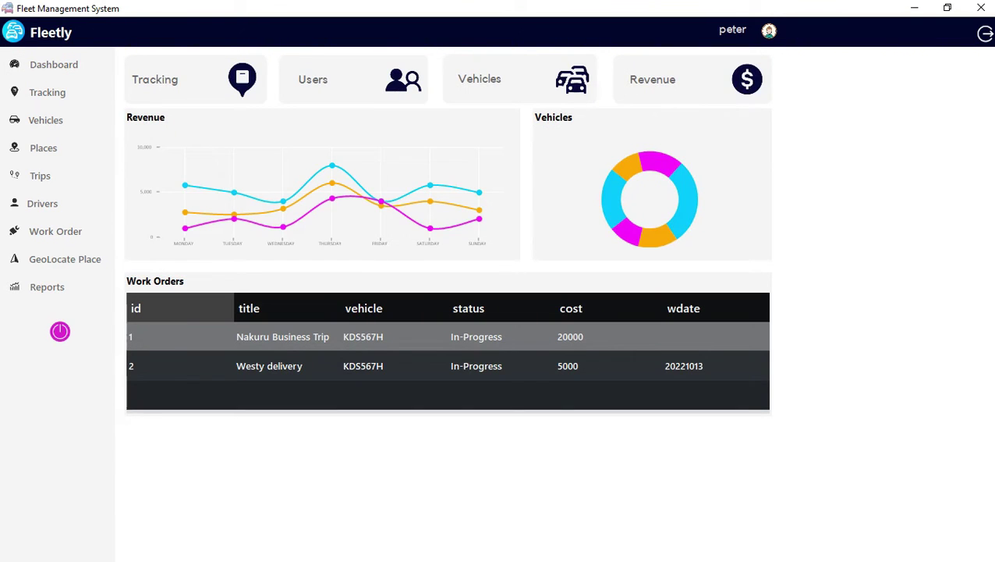
Filter revenue to October 19, reload all revenue records, then go to Vehicles via Tracking.
{"action": "left_click", "coordinate": [693, 78]}
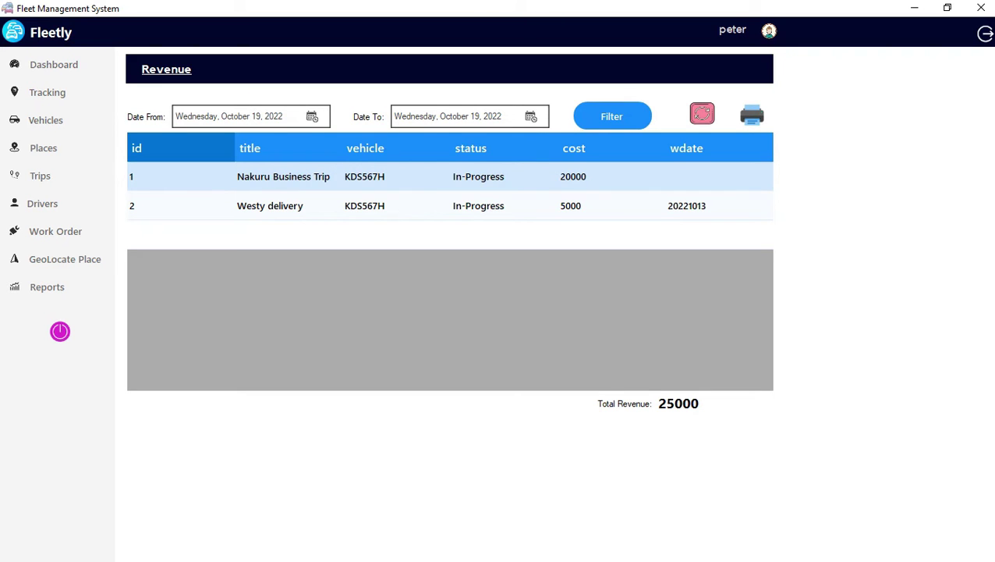
{"action": "left_click", "coordinate": [612, 117]}
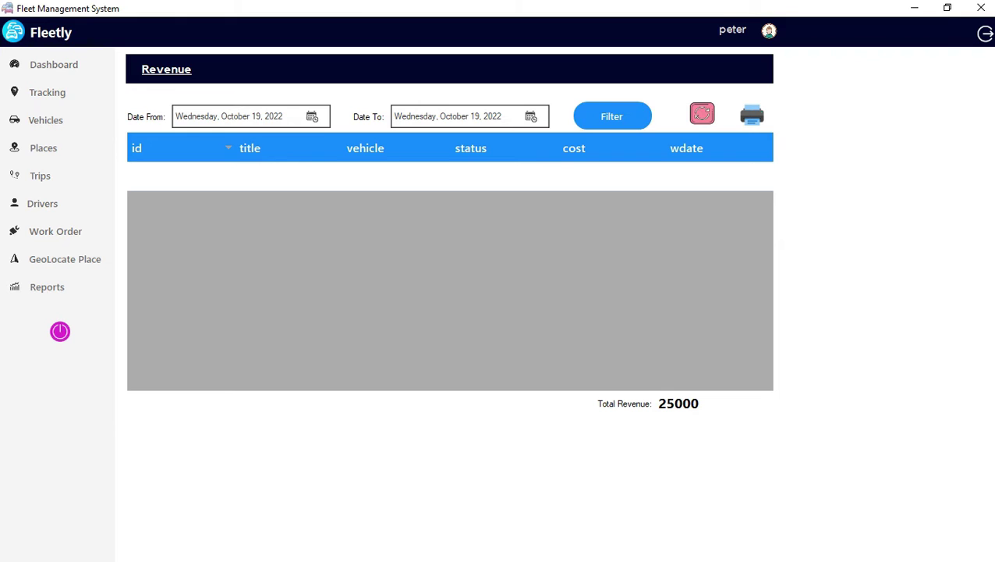
{"action": "left_click", "coordinate": [701, 114]}
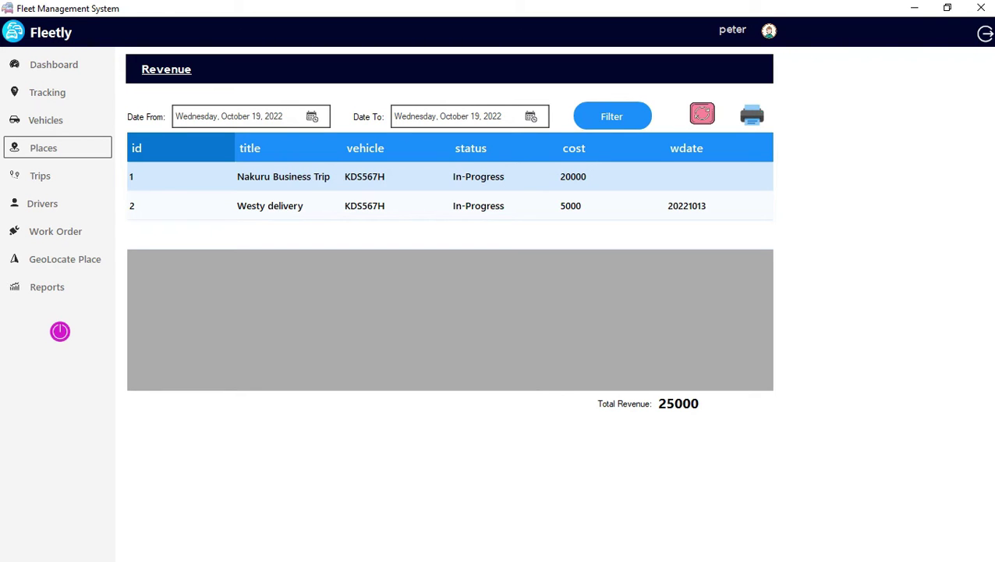
{"action": "left_click", "coordinate": [47, 92]}
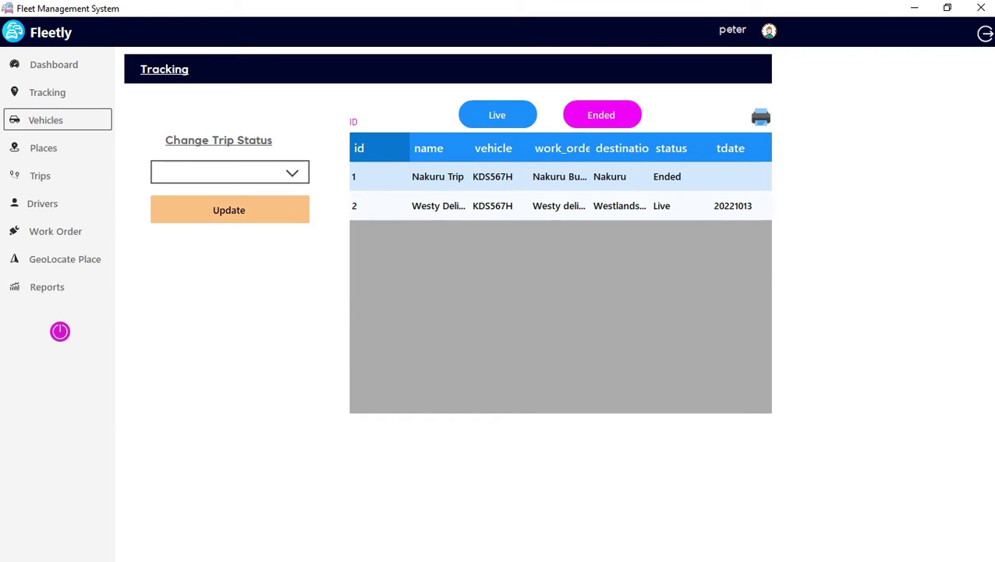
{"action": "left_click", "coordinate": [46, 119]}
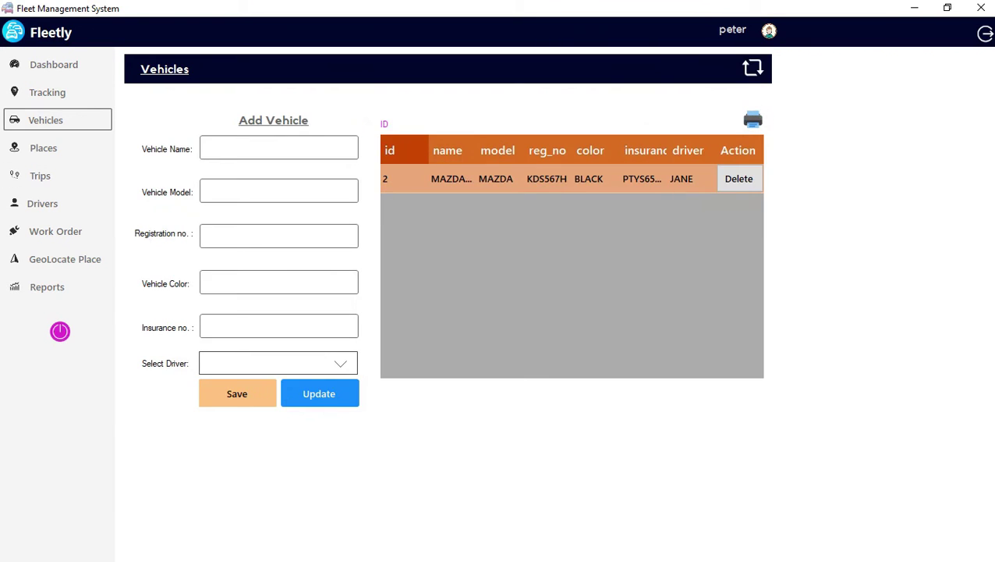
{"action": "left_click", "coordinate": [279, 190]}
{"action": "left_click", "coordinate": [278, 147]}
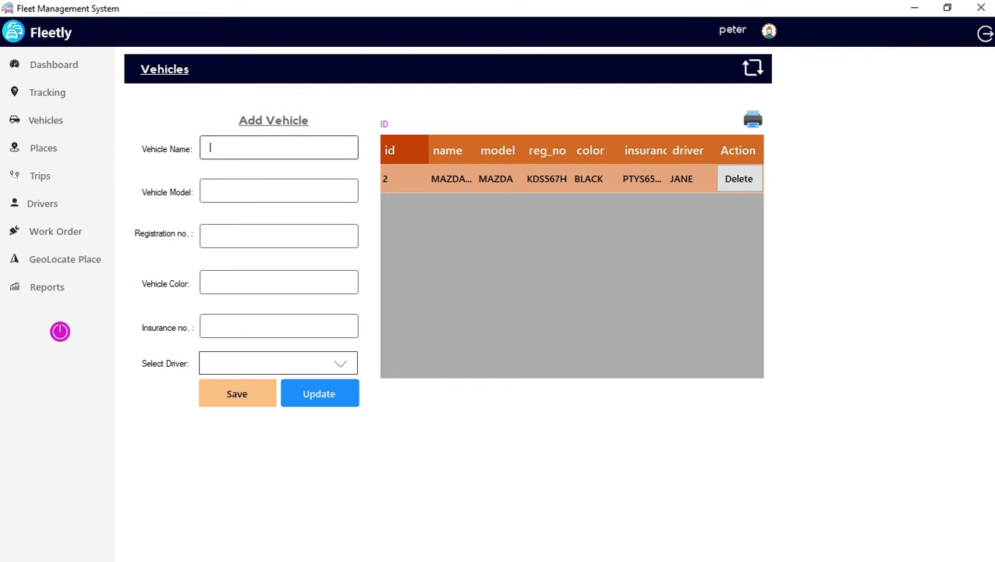
{"action": "type", "text": "NIC"}
{"action": "key", "text": "BackSpace"}
{"action": "key", "text": "BackSpace"}
{"action": "key", "text": "BackSpace"}
{"action": "key", "text": "BackSpace"}
{"action": "type", "text": "TESLA"}
{"action": "left_click", "coordinate": [279, 191]}
{"action": "type", "text": "MODE"}
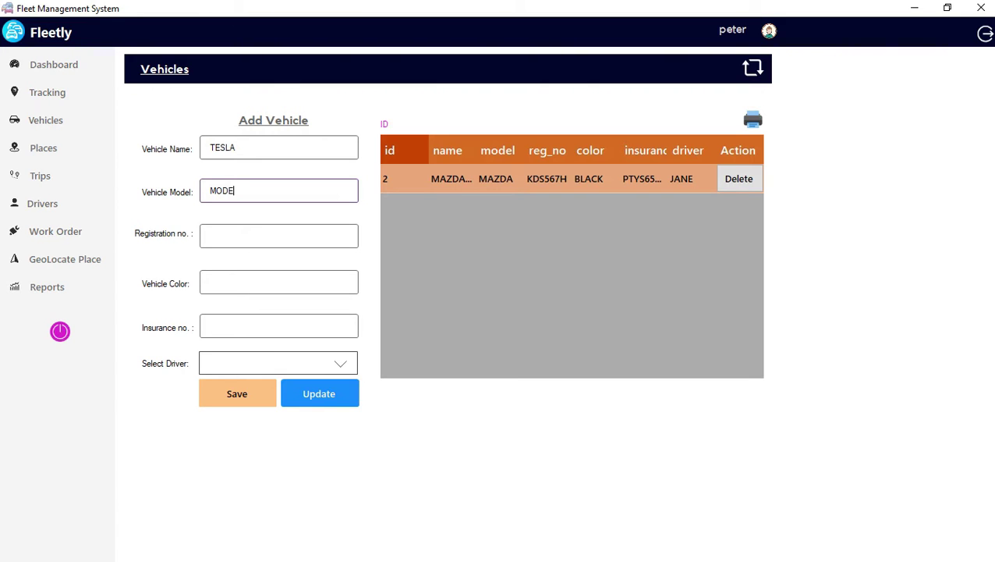
{"action": "type", "text": "L Y"}
{"action": "left_click", "coordinate": [279, 236]}
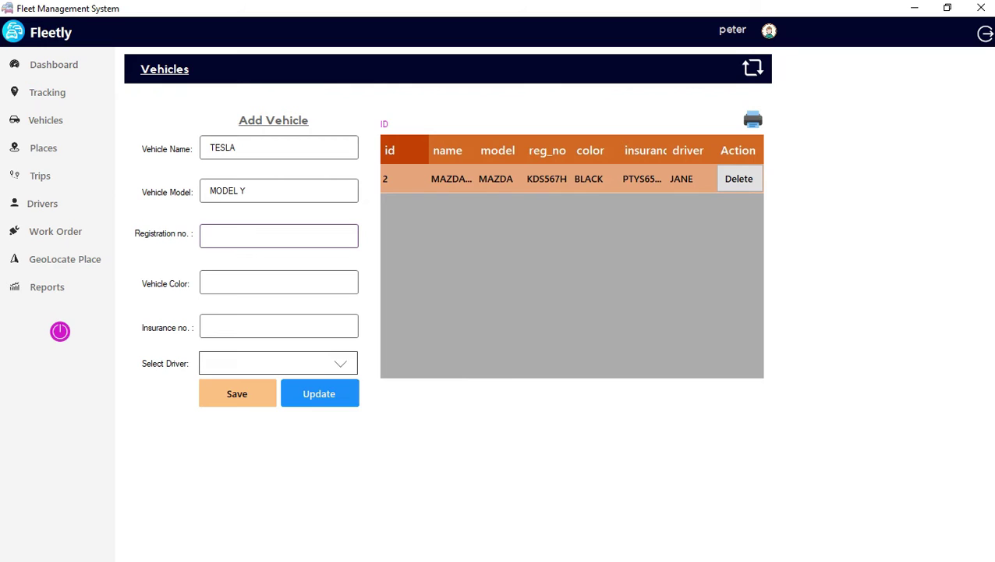
{"action": "type", "text": "KGHY567"}
Set colour RED, enter the insurance number, assign the available driver, and save the vehicle.
{"action": "left_click", "coordinate": [279, 281]}
{"action": "type", "text": "RED"}
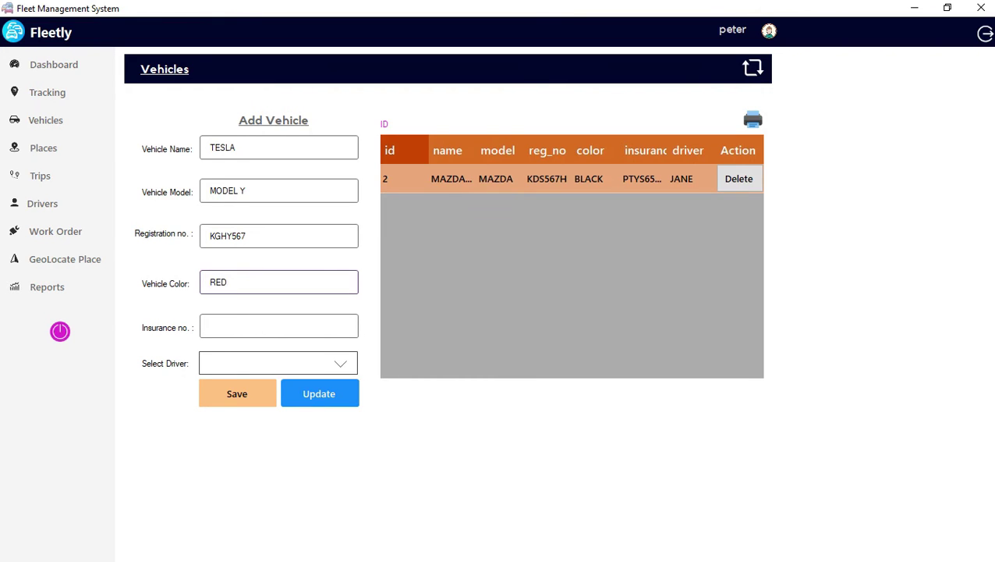
{"action": "left_click", "coordinate": [279, 325]}
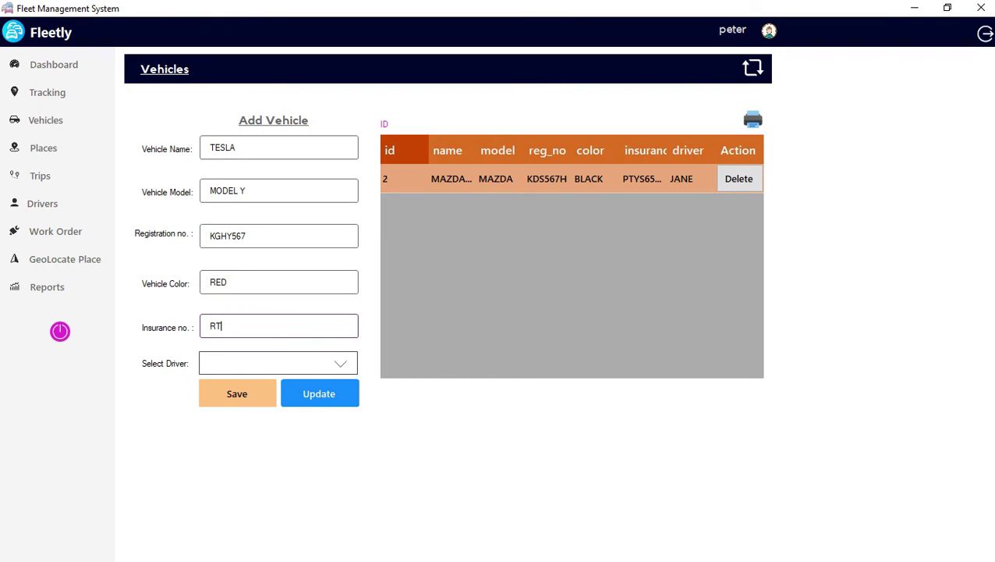
{"action": "left_click", "coordinate": [279, 363]}
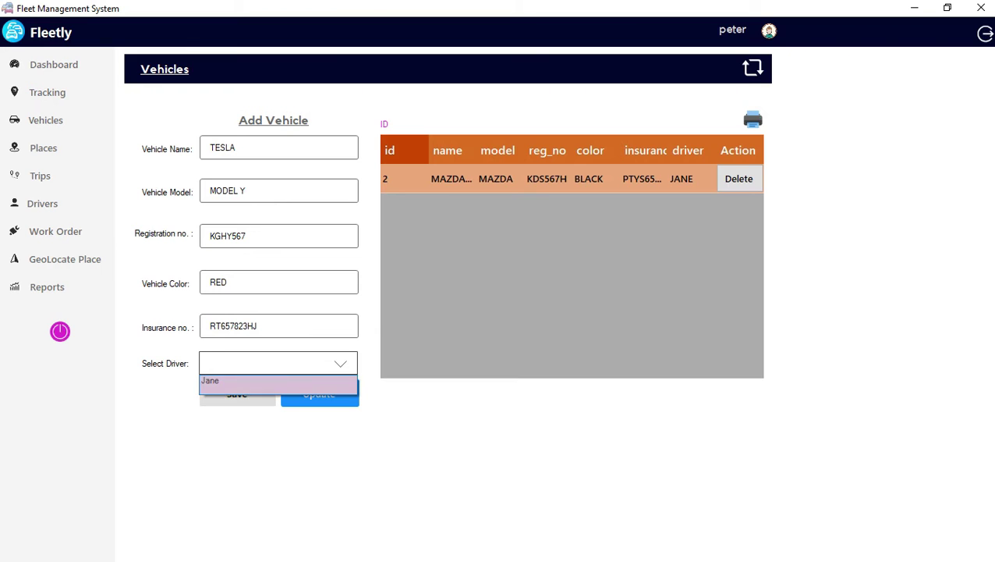
{"action": "left_click", "coordinate": [234, 379]}
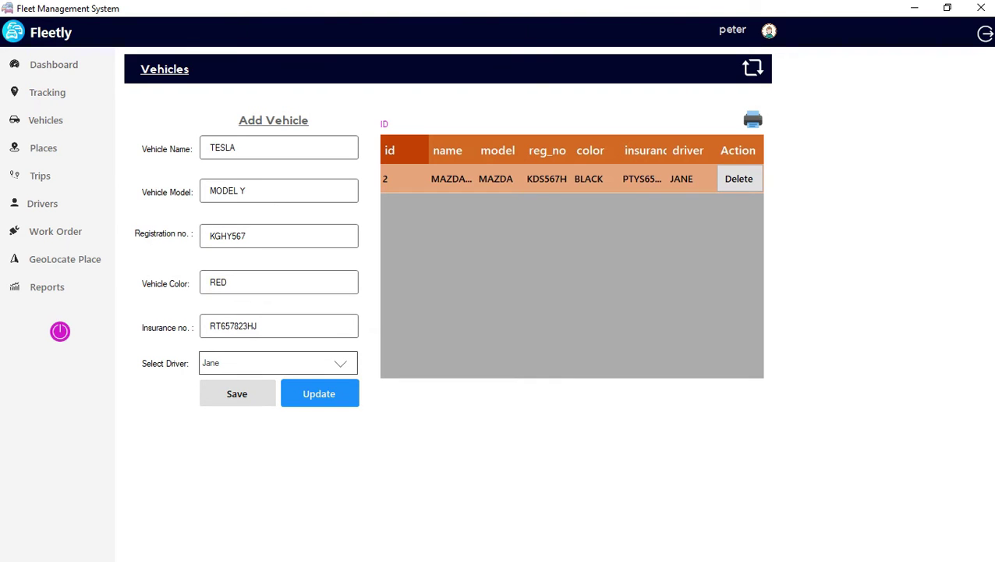
{"action": "left_click", "coordinate": [237, 394]}
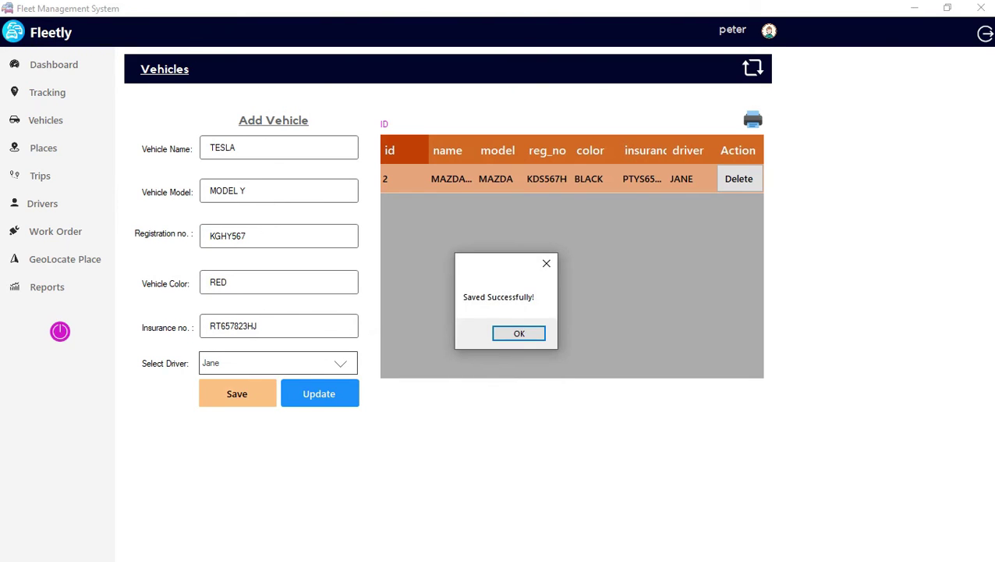
{"action": "key", "text": "Return"}
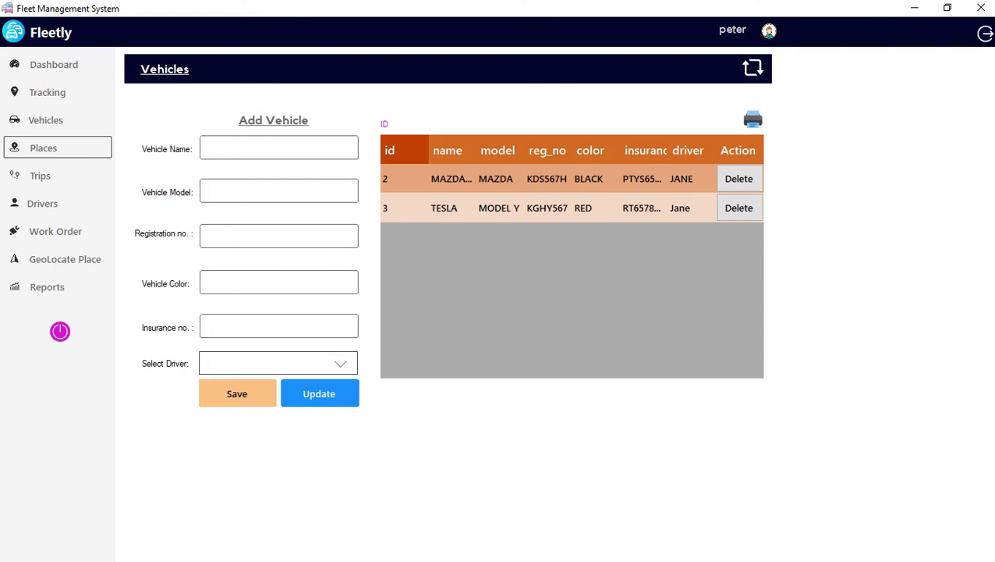
Save a place with location SILICON VALLEY, name CALIFORNIA and description TECH HUB IN THE STATES.
{"action": "left_click", "coordinate": [44, 147]}
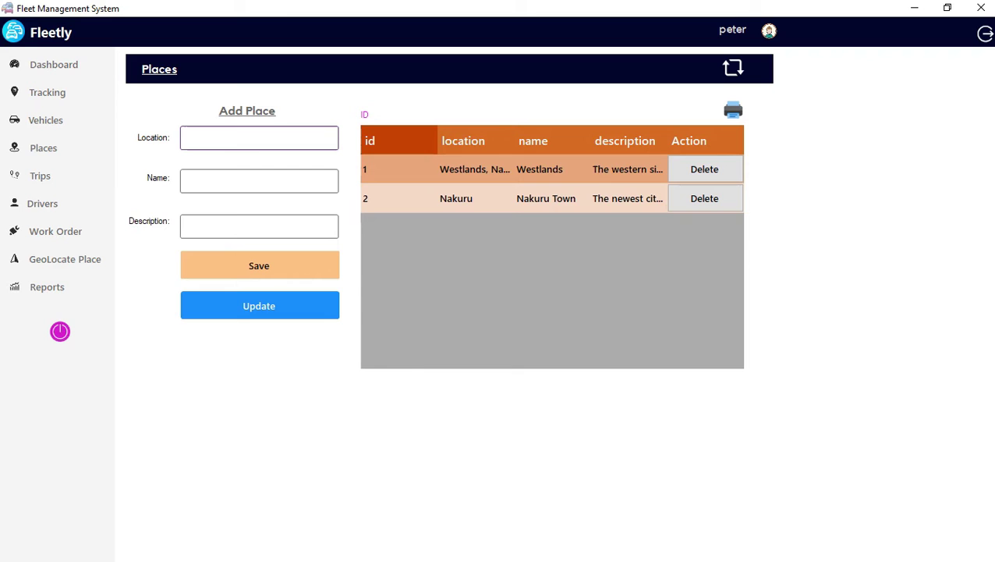
{"action": "type", "text": "SILICON VALLEY"}
{"action": "left_click", "coordinate": [259, 181]}
{"action": "type", "text": "CALI"}
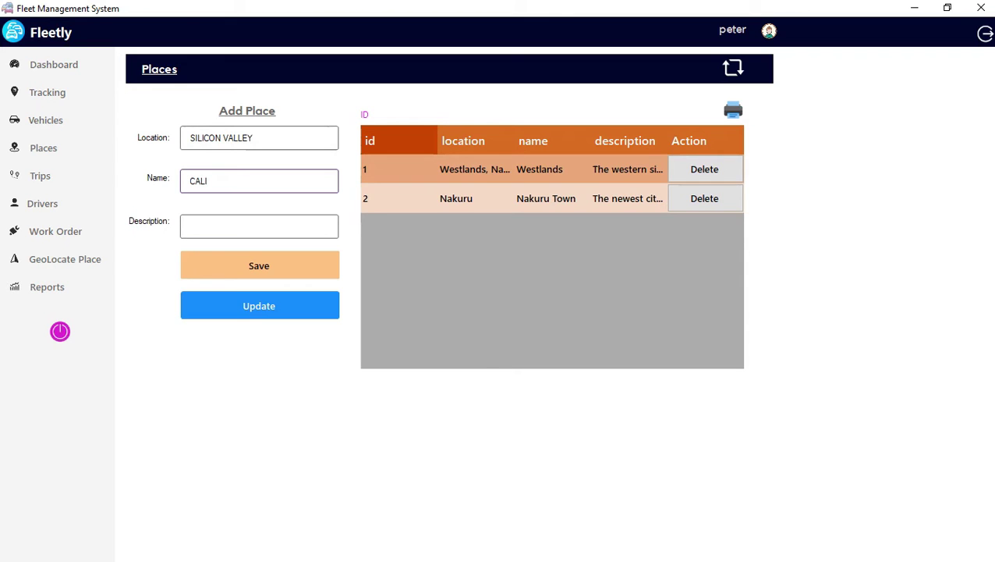
{"action": "type", "text": "FORNIA"}
{"action": "left_click", "coordinate": [234, 226]}
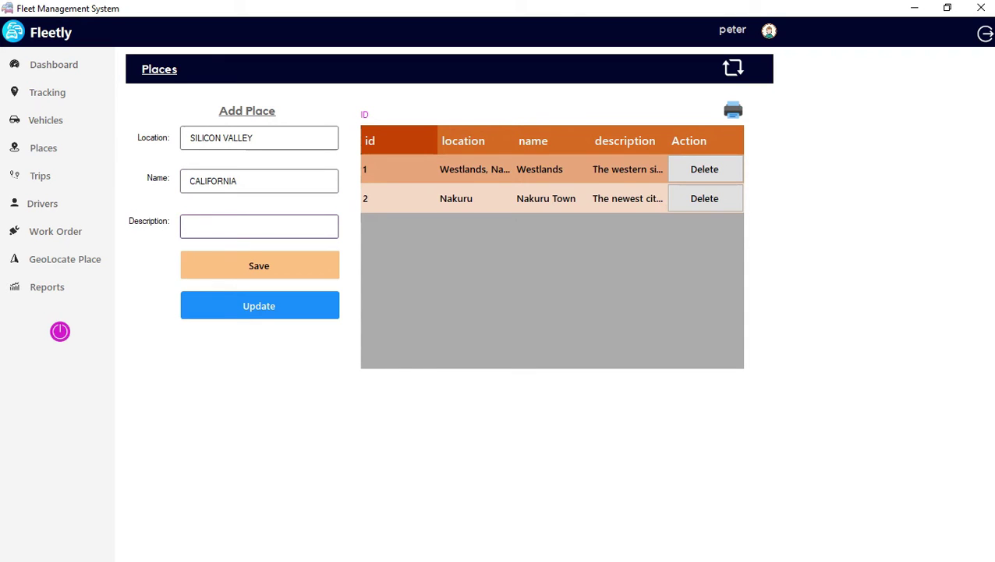
{"action": "type", "text": "TECH HUB IN "}
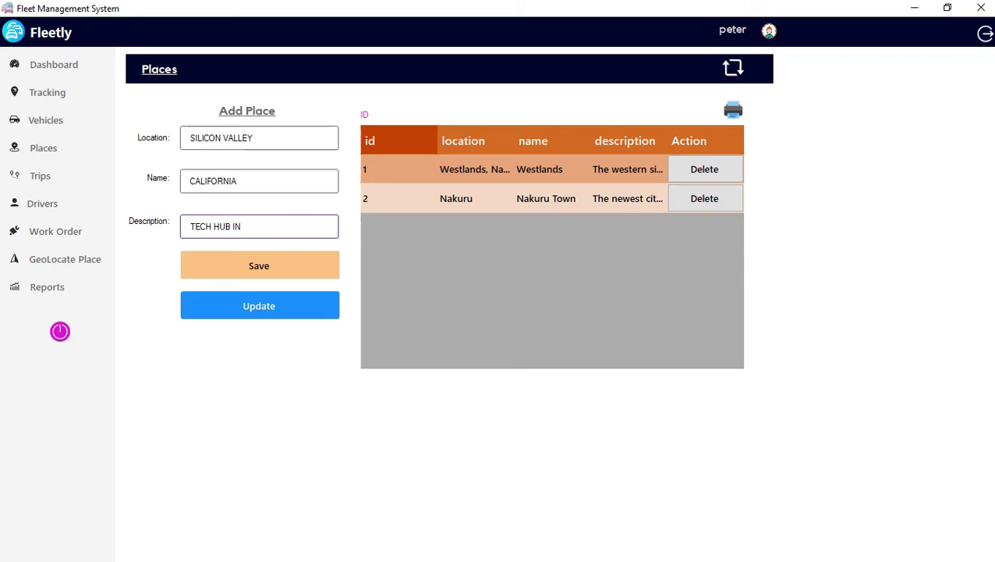
{"action": "type", "text": "THE STATES"}
{"action": "left_click", "coordinate": [259, 265]}
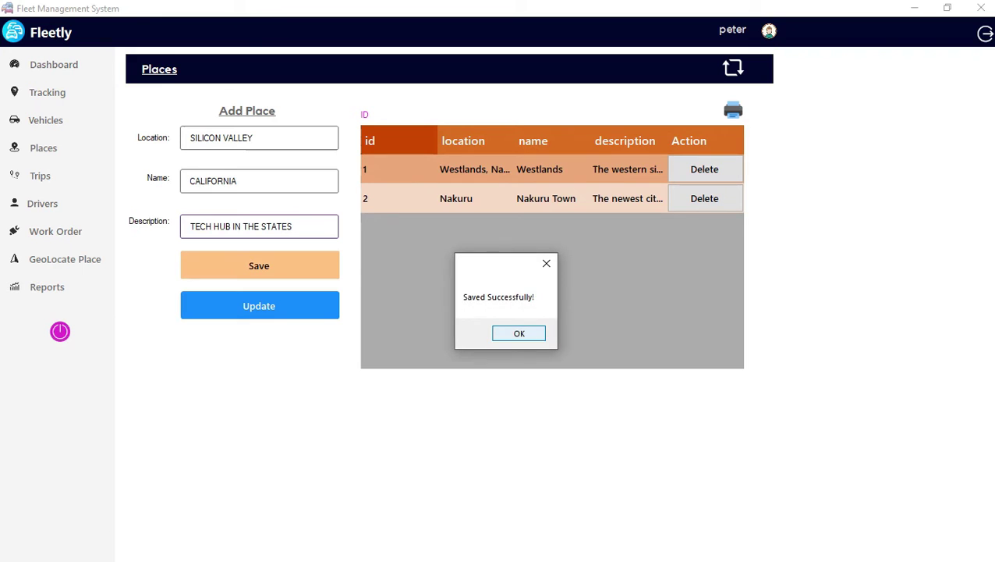
{"action": "key", "text": "Return"}
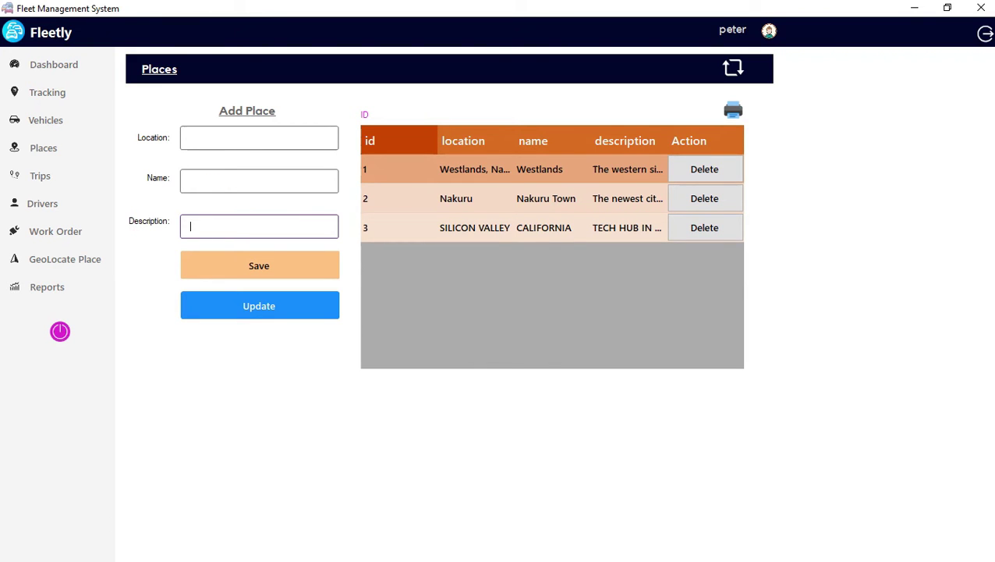
Delete the Nakuru Town place row, backing out once before confirming with Yes.
{"action": "left_click", "coordinate": [705, 198]}
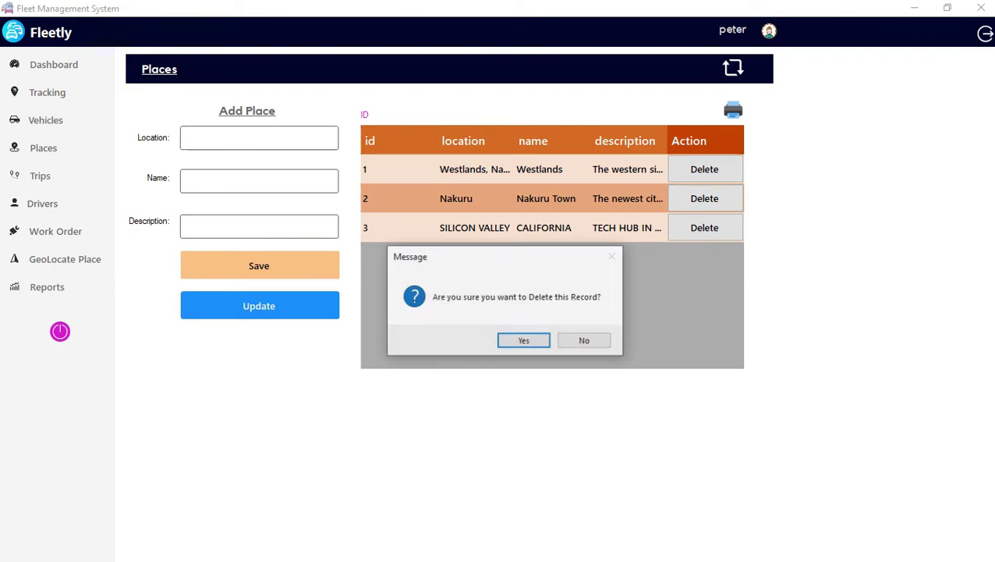
{"action": "left_click", "coordinate": [584, 340]}
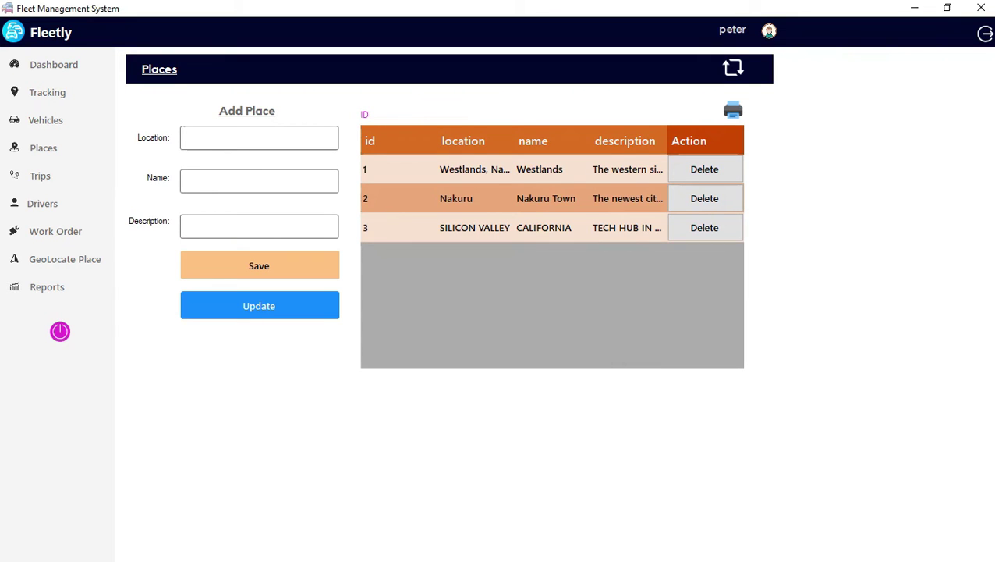
{"action": "left_click", "coordinate": [704, 198]}
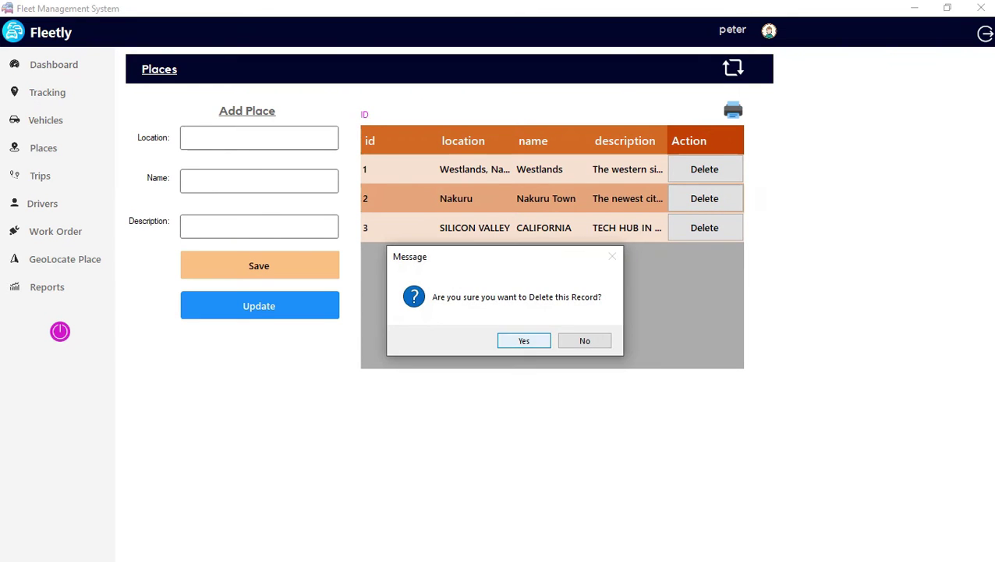
{"action": "left_click", "coordinate": [522, 339]}
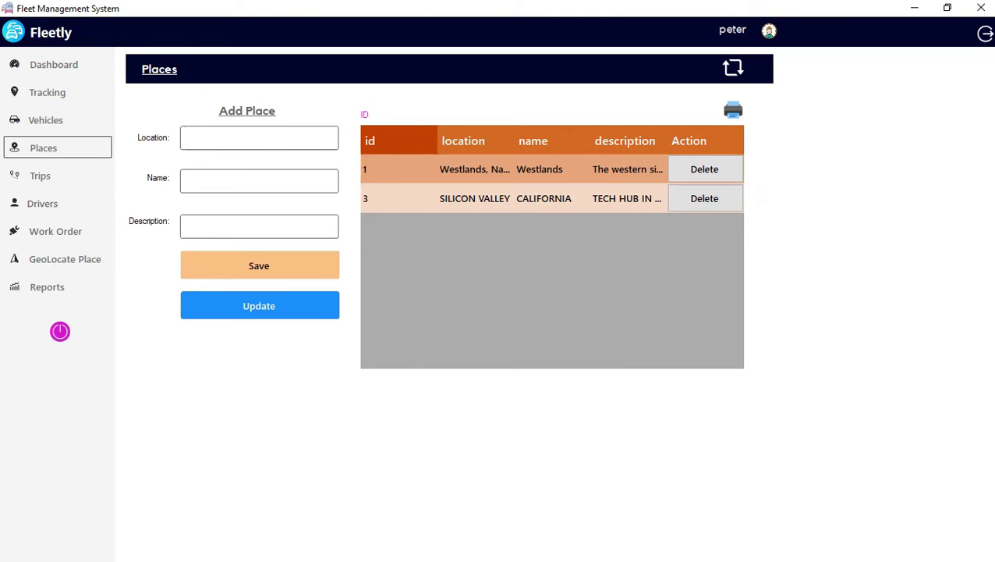
{"action": "left_click", "coordinate": [43, 175]}
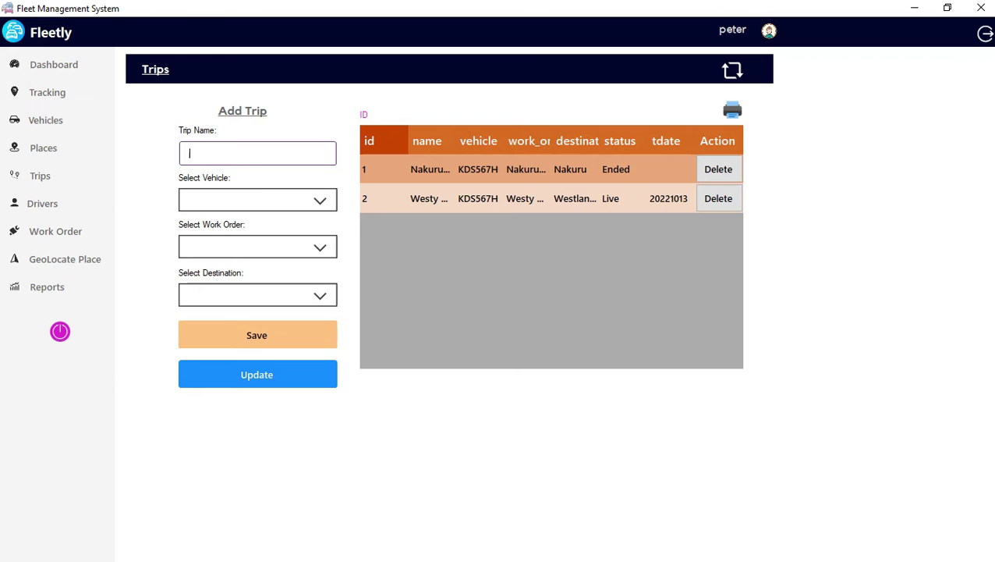
{"action": "type", "text": "ROAD TRIP GALORE"}
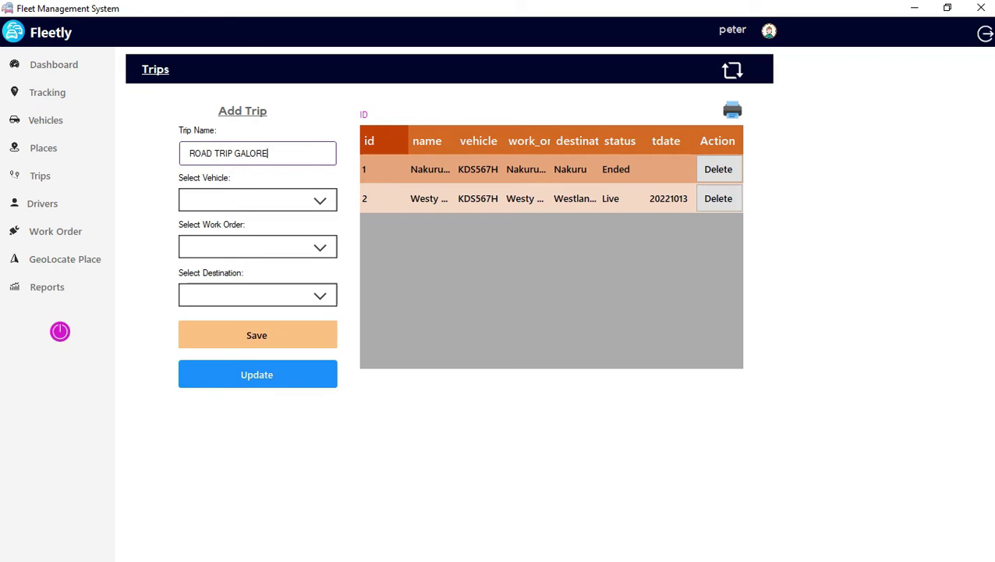
{"action": "key", "text": "Tab"}
{"action": "key", "text": "alt+Down"}
{"action": "key", "text": "Down"}
{"action": "key", "text": "Down"}
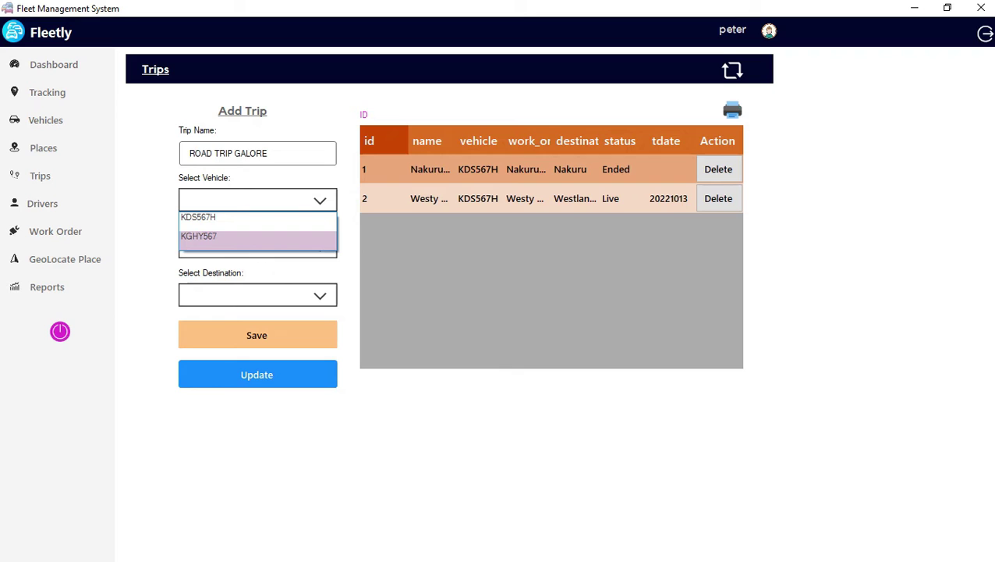
{"action": "left_click", "coordinate": [199, 235]}
Set the trip's work order to Westy delivery.
{"action": "left_click", "coordinate": [234, 247]}
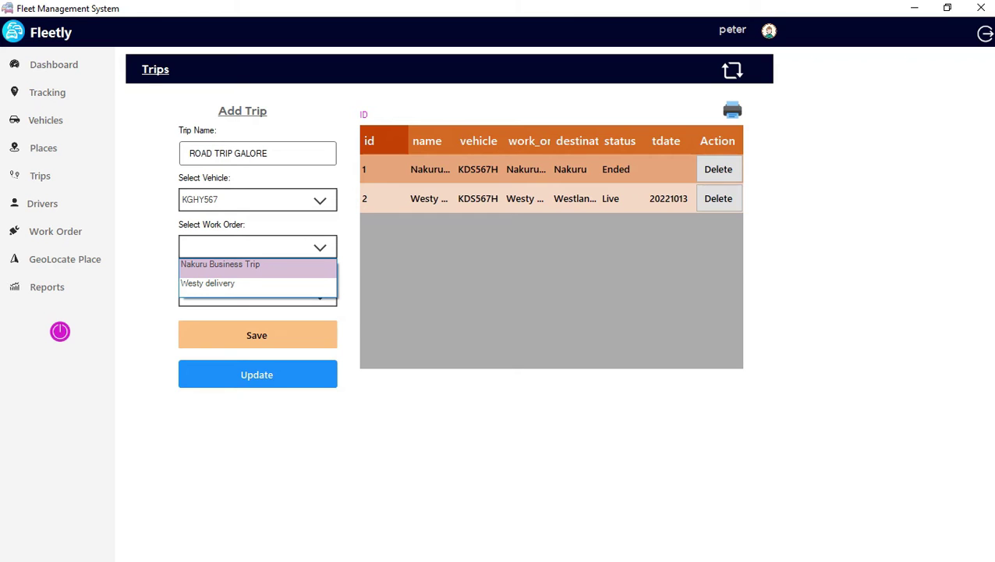
{"action": "left_click", "coordinate": [234, 284]}
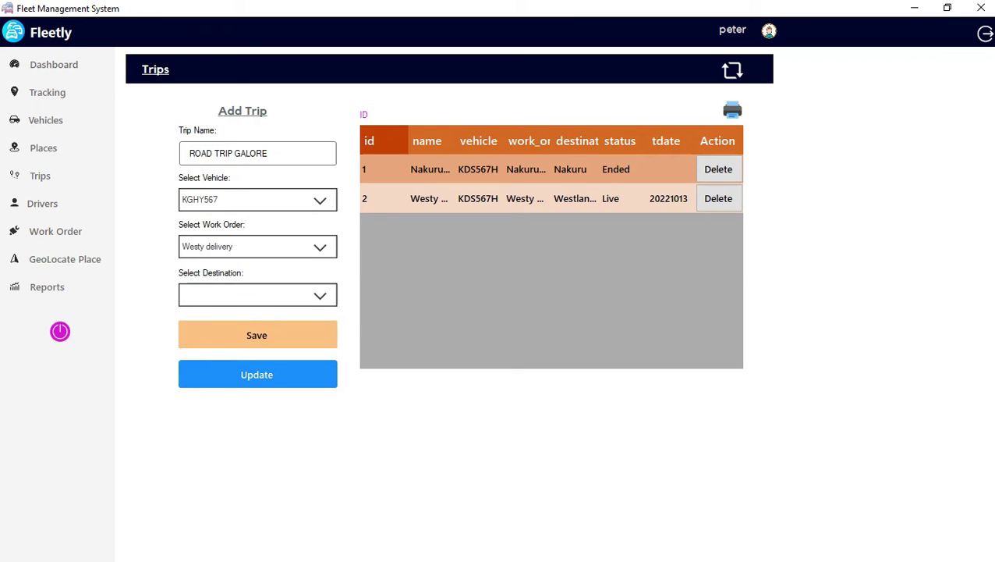
{"action": "key", "text": "alt+Down"}
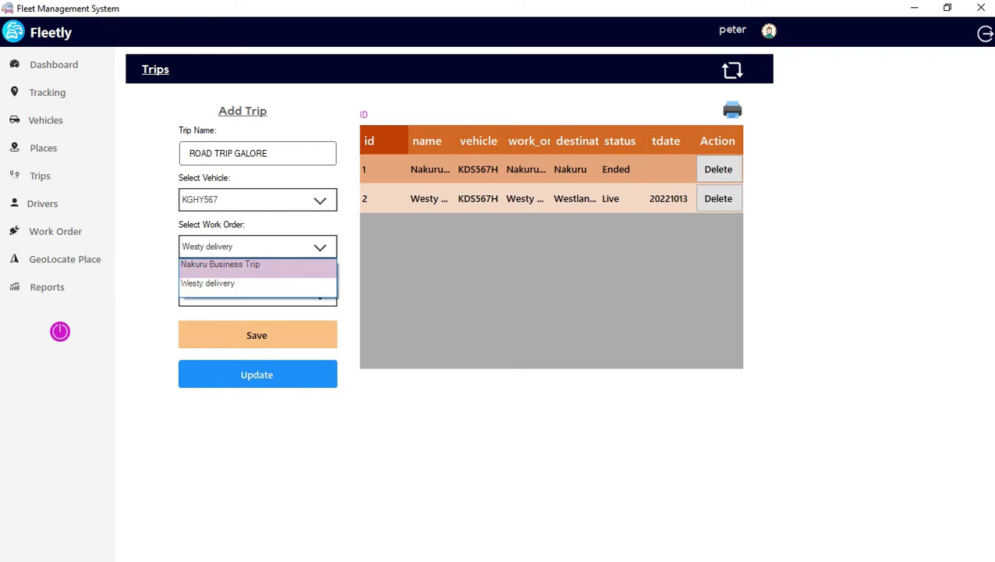
{"action": "key", "text": "Return"}
{"action": "key", "text": "Tab"}
{"action": "key", "text": "alt+Down"}
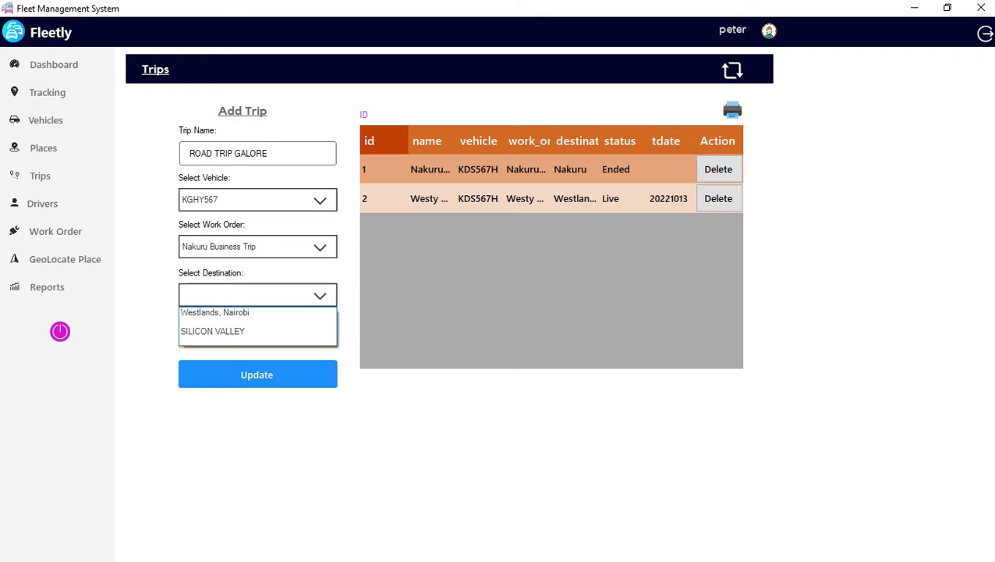
{"action": "key", "text": "Escape"}
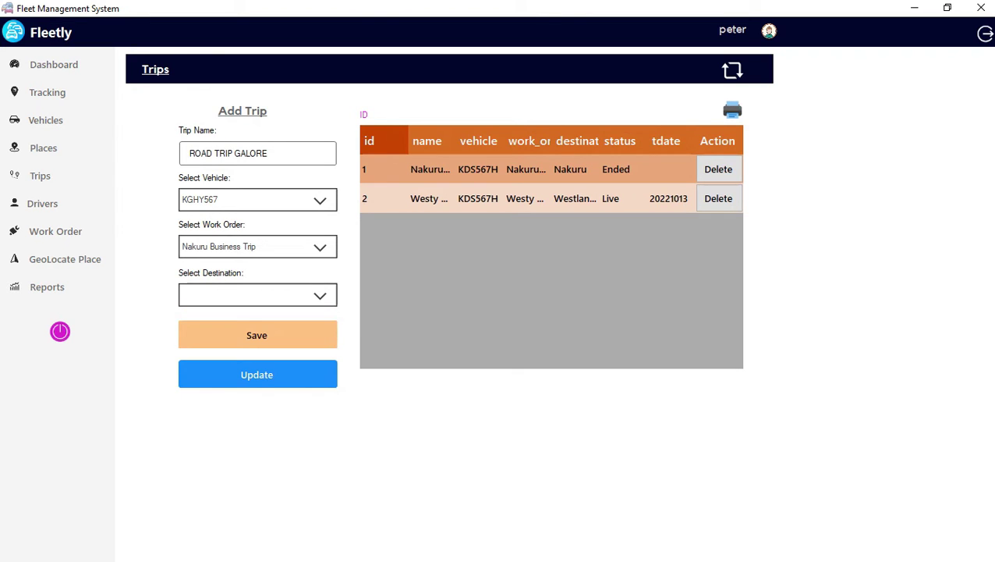
{"action": "key", "text": "shift+Tab"}
{"action": "key", "text": "alt+Down"}
{"action": "key", "text": "Down"}
{"action": "key", "text": "Return"}
Set the destination to SILICON VALLEY, save the trip, and dismiss the confirmation.
{"action": "key", "text": "Tab"}
{"action": "key", "text": "alt+Down"}
{"action": "key", "text": "Down"}
{"action": "key", "text": "Return"}
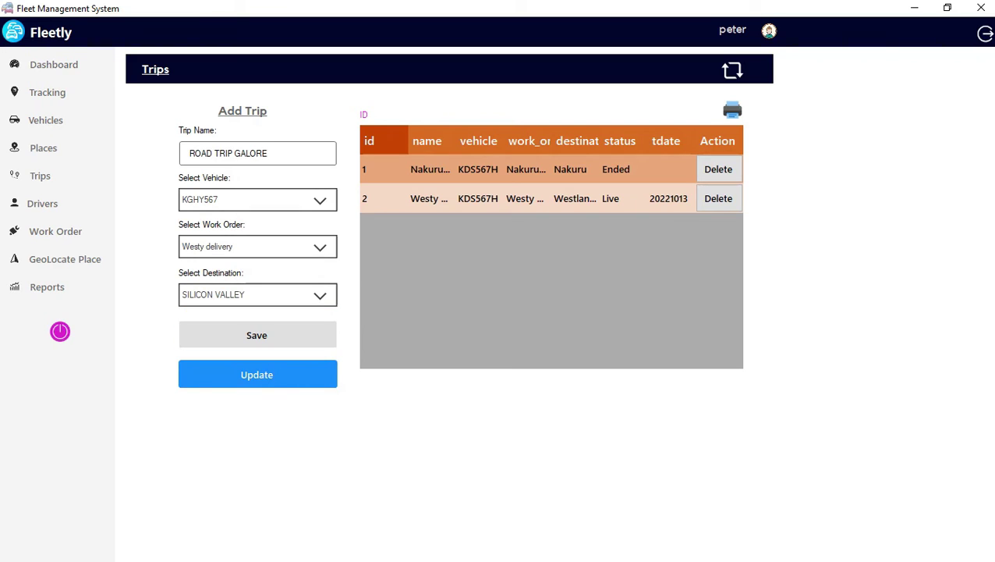
{"action": "key", "text": "Tab"}
{"action": "key", "text": "Return"}
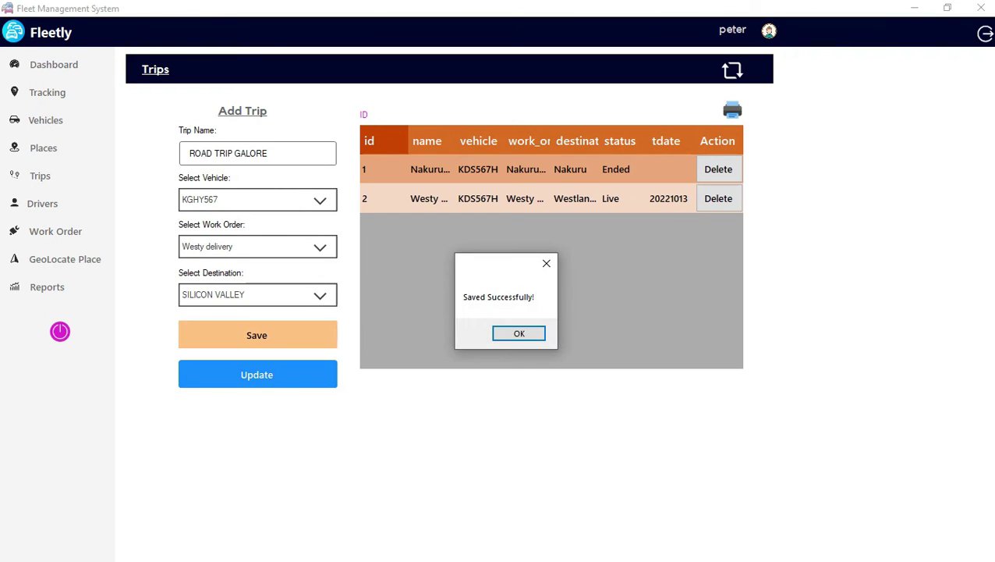
{"action": "key", "text": "Return"}
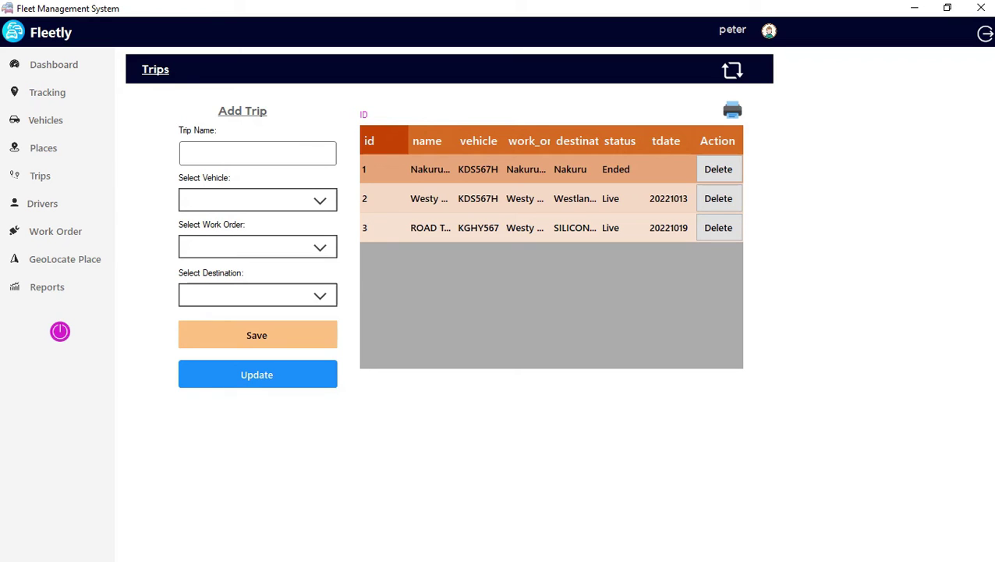
Load trip 3, cut its name from ROAD TRIP GALORE to ROAD TRIP, and update it.
{"action": "left_click", "coordinate": [611, 227]}
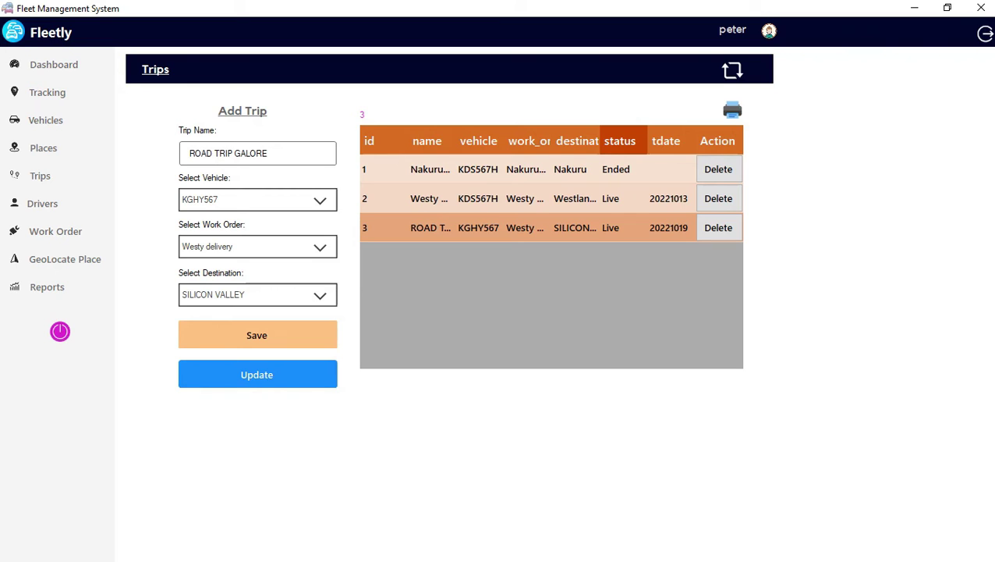
{"action": "left_click", "coordinate": [263, 153]}
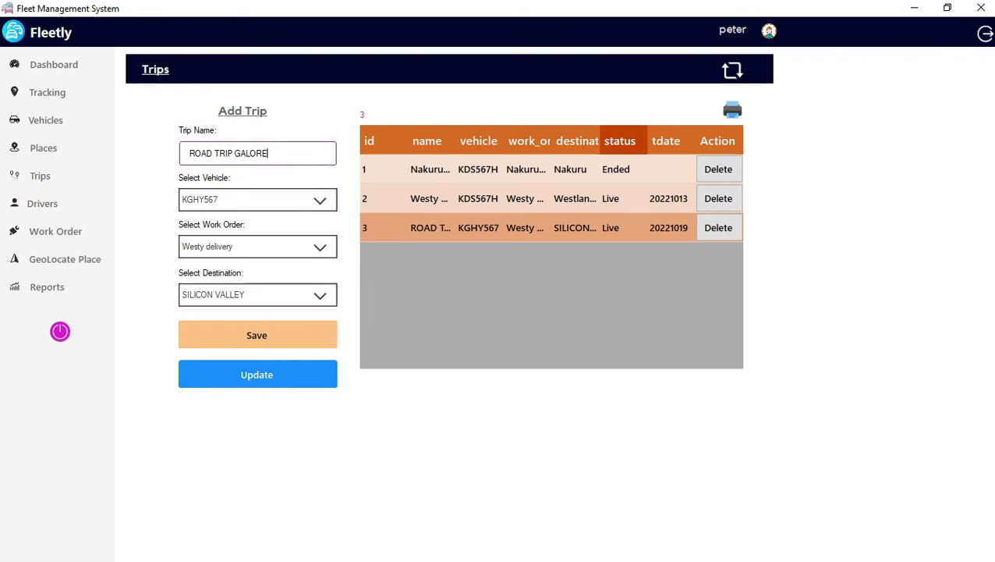
{"action": "key", "text": "BackSpace"}
{"action": "key", "text": "BackSpace"}
{"action": "key", "text": "BackSpace"}
{"action": "key", "text": "BackSpace"}
{"action": "key", "text": "BackSpace"}
{"action": "key", "text": "BackSpace"}
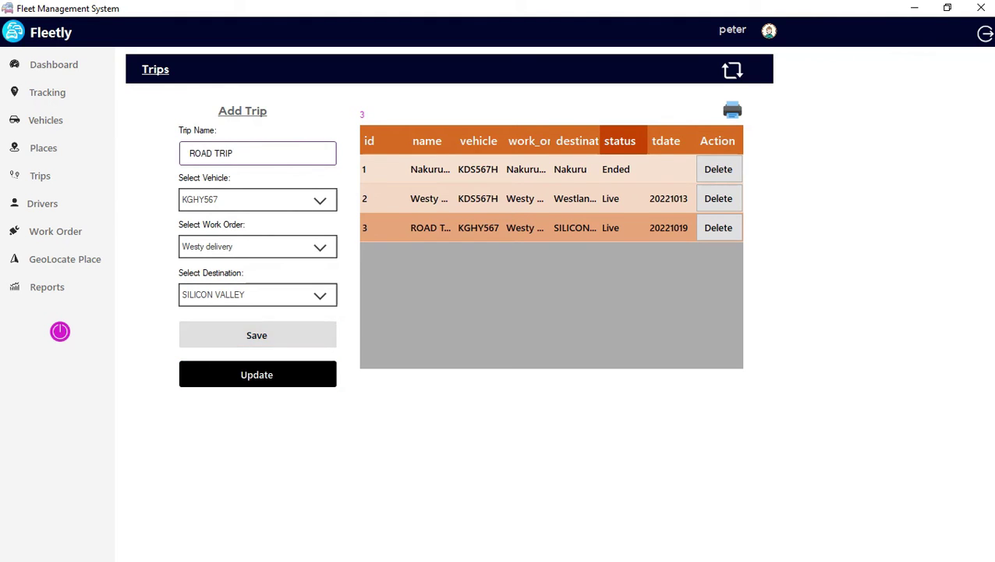
{"action": "left_click", "coordinate": [257, 375]}
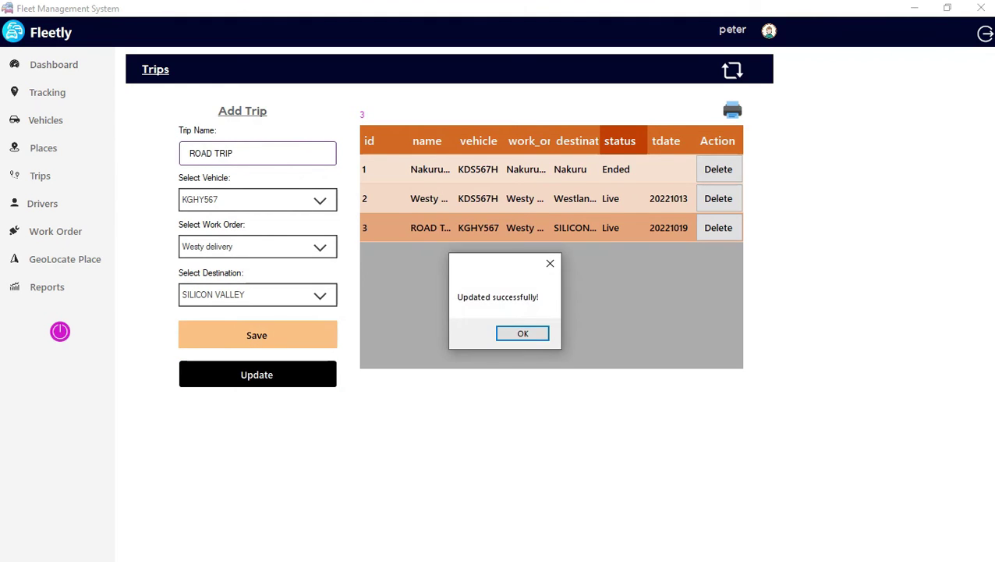
{"action": "key", "text": "Return"}
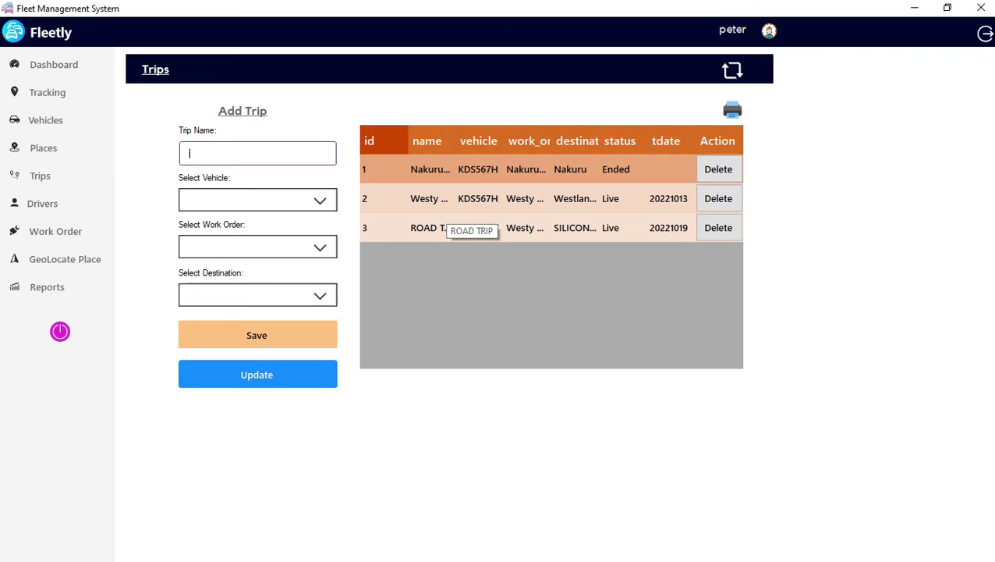
{"action": "left_click", "coordinate": [433, 227]}
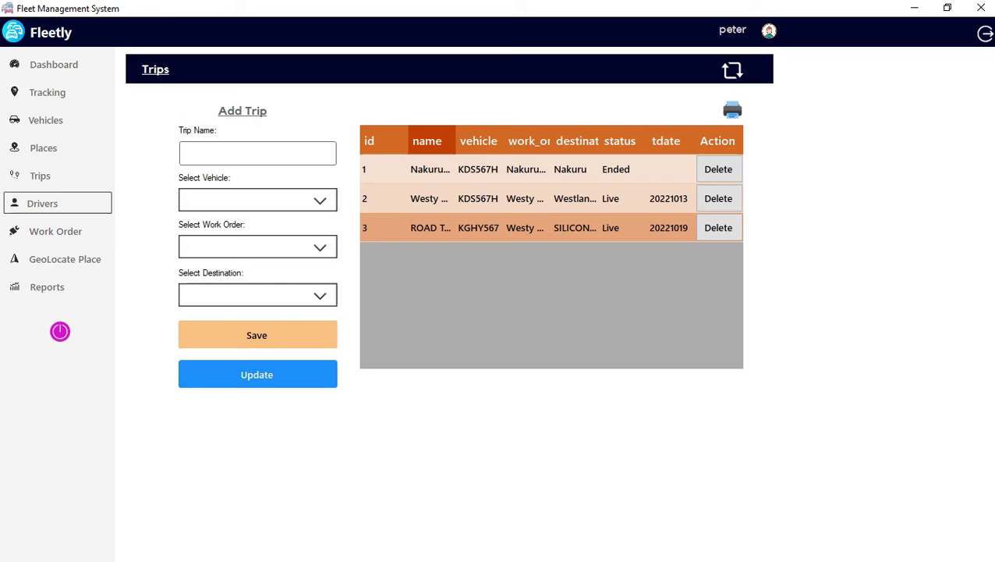
On the Drivers page, enter the new driver's username and e-mail address.
{"action": "left_click", "coordinate": [42, 203]}
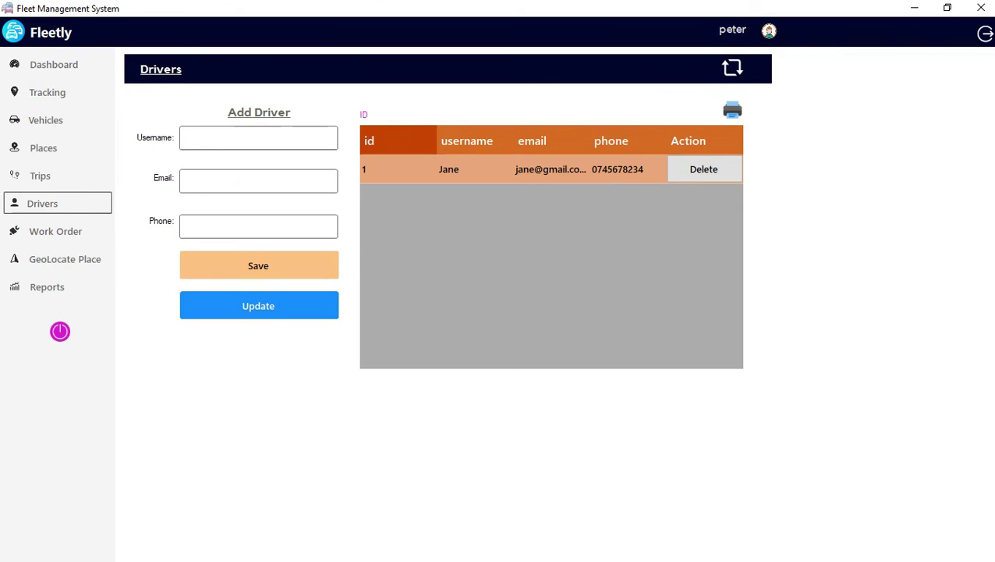
{"action": "left_click", "coordinate": [259, 137]}
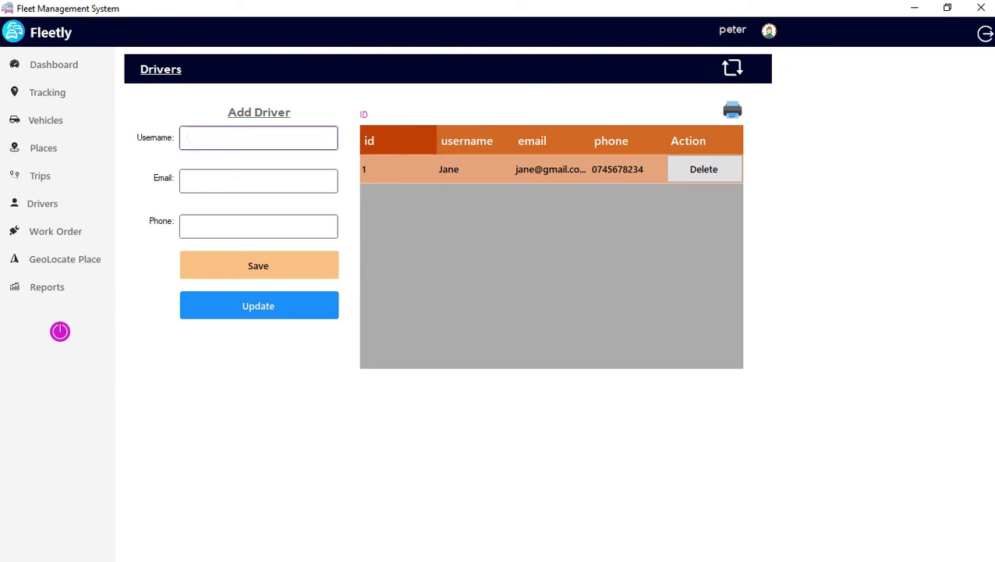
{"action": "type", "text": "John doe"}
{"action": "left_click", "coordinate": [259, 181]}
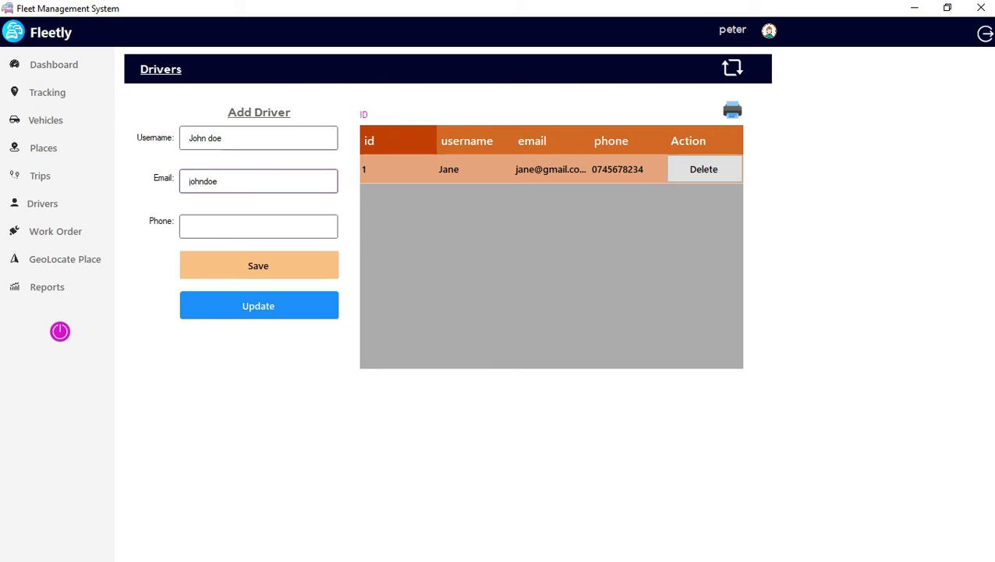
Add the driver's phone number, save the driver, and select the new row.
{"action": "left_click", "coordinate": [258, 226]}
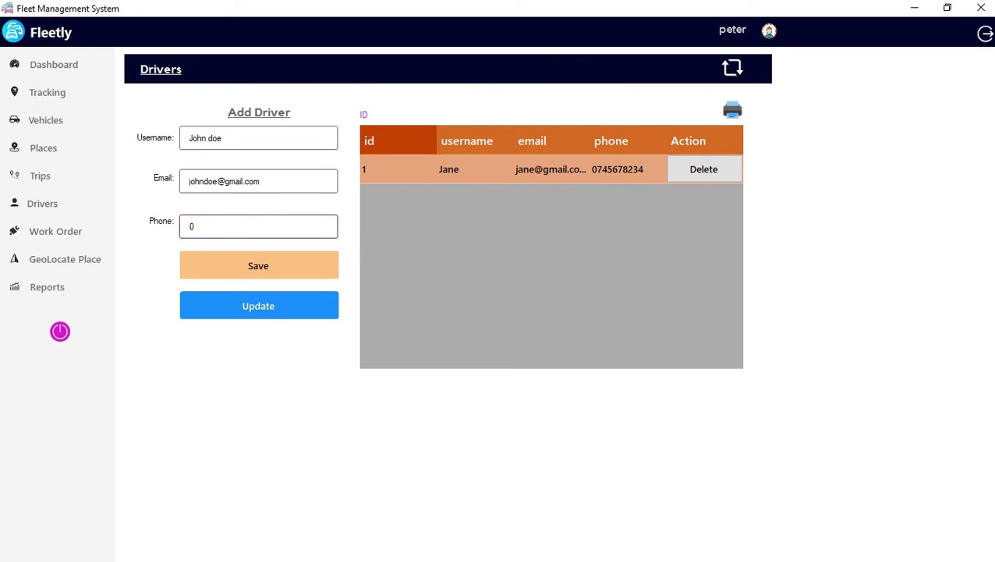
{"action": "key", "text": "Return"}
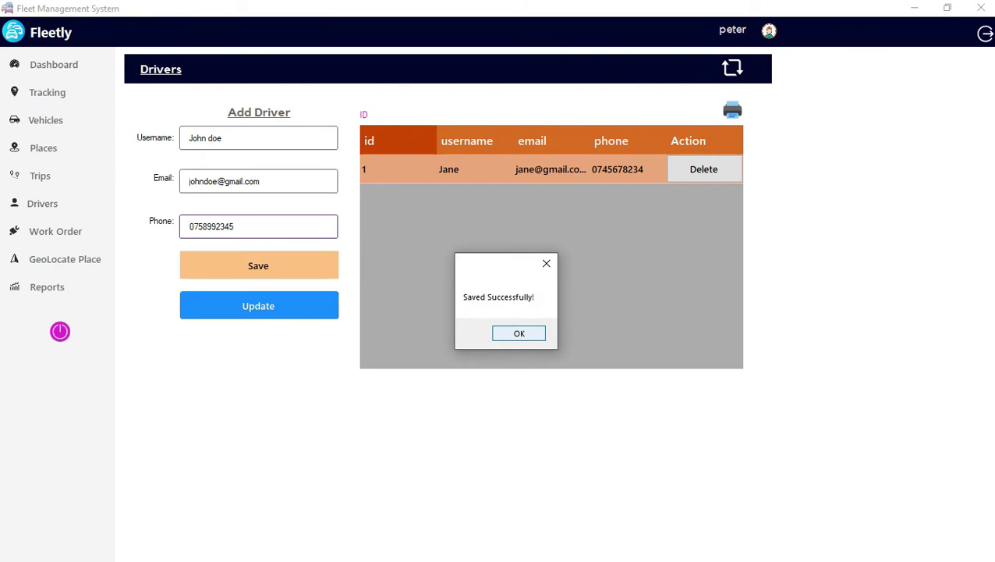
{"action": "key", "text": "Return"}
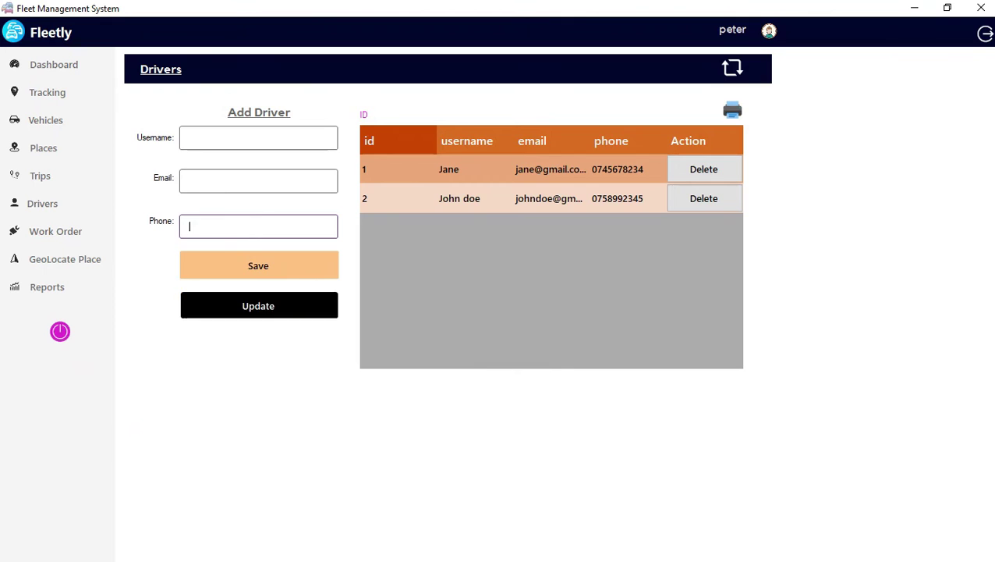
{"action": "left_click", "coordinate": [550, 198]}
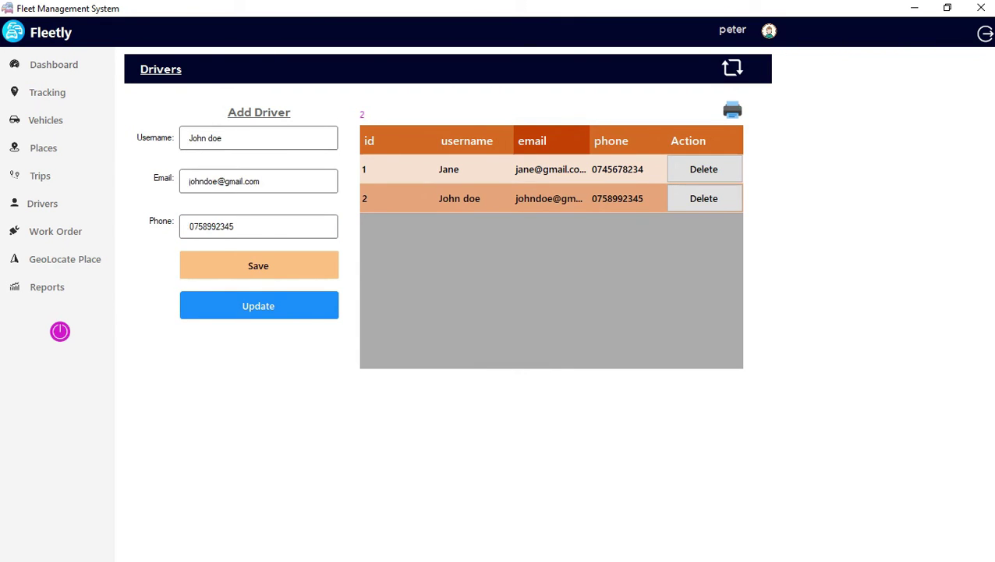
Replace the leading 0 of driver 2's phone number with +254 and save the update.
{"action": "left_click", "coordinate": [194, 226]}
{"action": "key", "text": "BackSpace"}
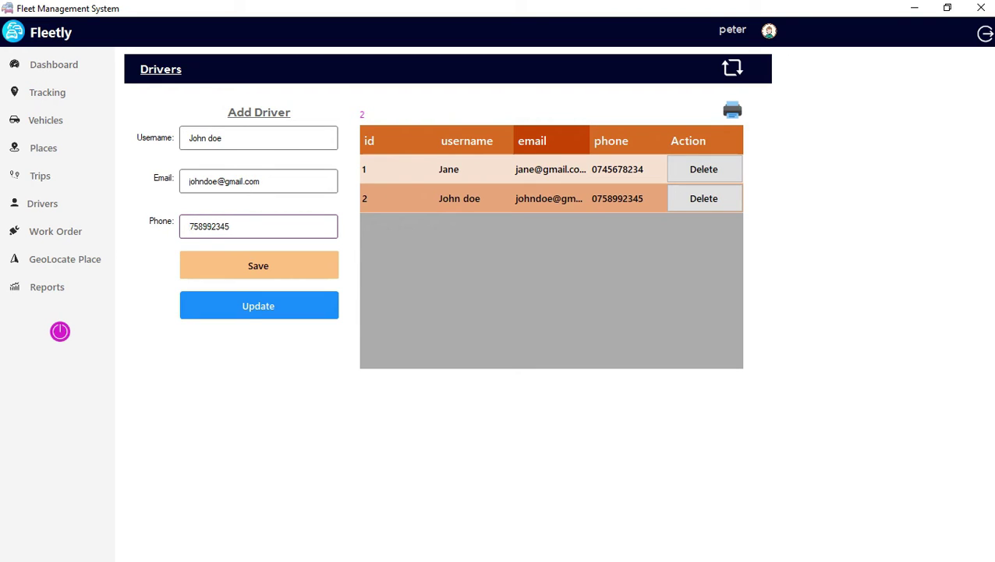
{"action": "type", "text": "+254"}
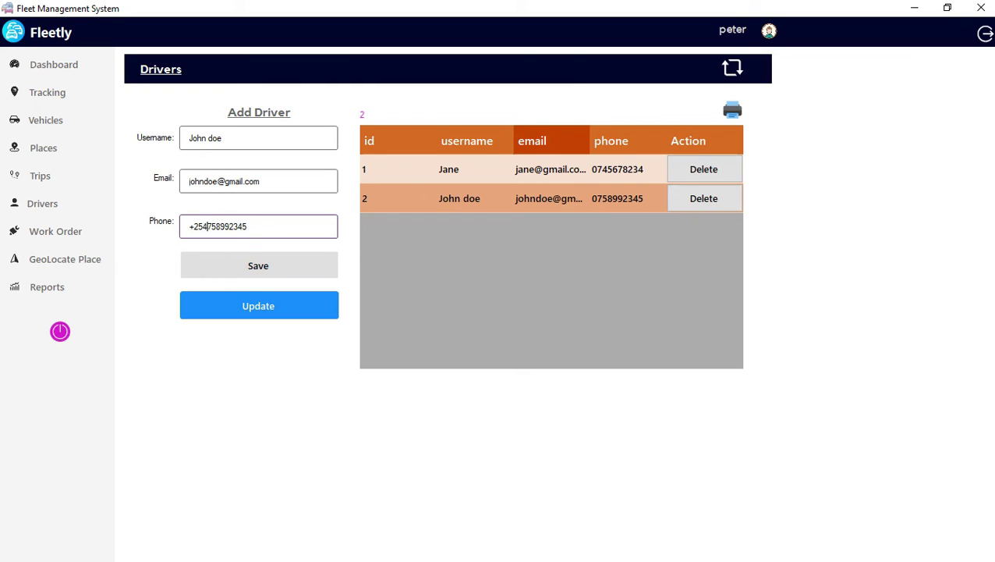
{"action": "left_click", "coordinate": [258, 305]}
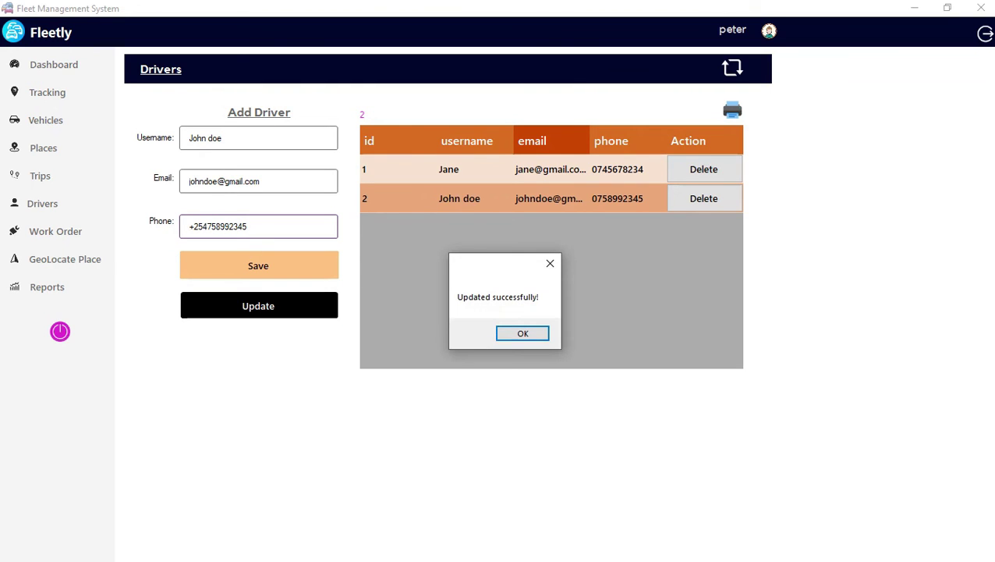
{"action": "key", "text": "Return"}
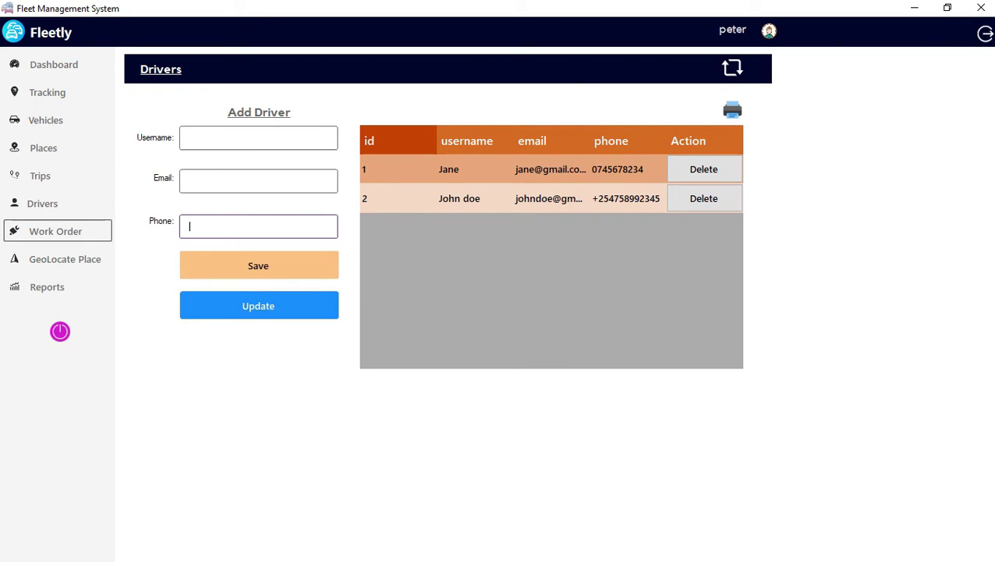
On the Work Orders page, enter the work order title 'HALLOWEEN TRIP'.
{"action": "left_click", "coordinate": [55, 231]}
{"action": "left_click", "coordinate": [245, 148]}
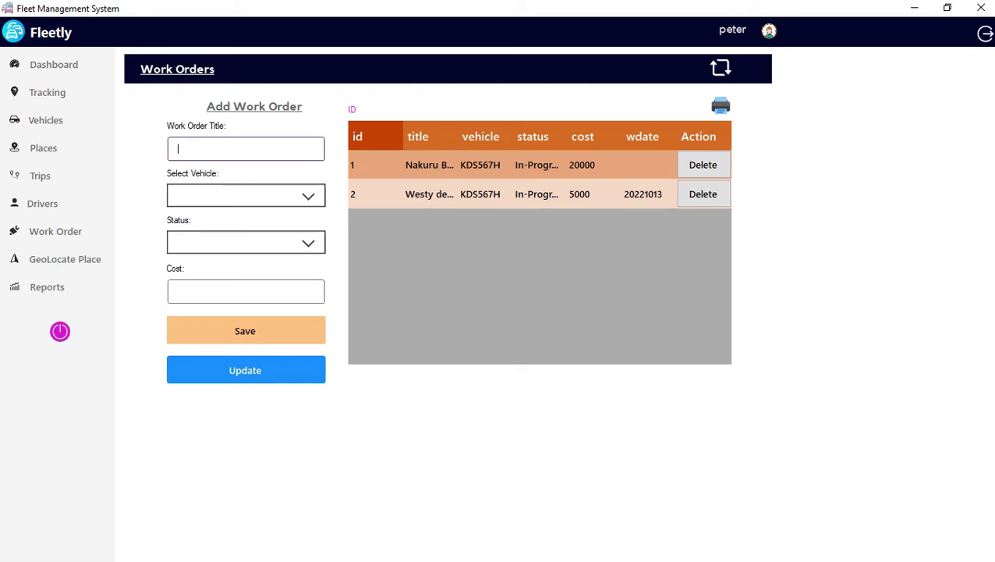
{"action": "type", "text": "HALLOWEEN TRIP"}
Assign vehicle KGHY567, status In-Progress and cost 3000, then save the work order.
{"action": "left_click", "coordinate": [246, 195]}
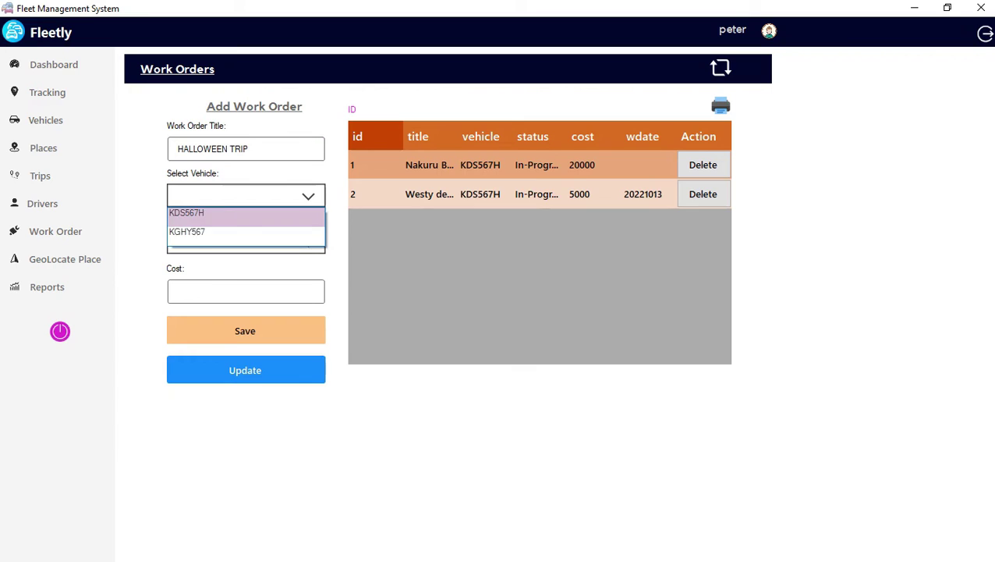
{"action": "left_click", "coordinate": [187, 231]}
{"action": "left_click", "coordinate": [245, 242]}
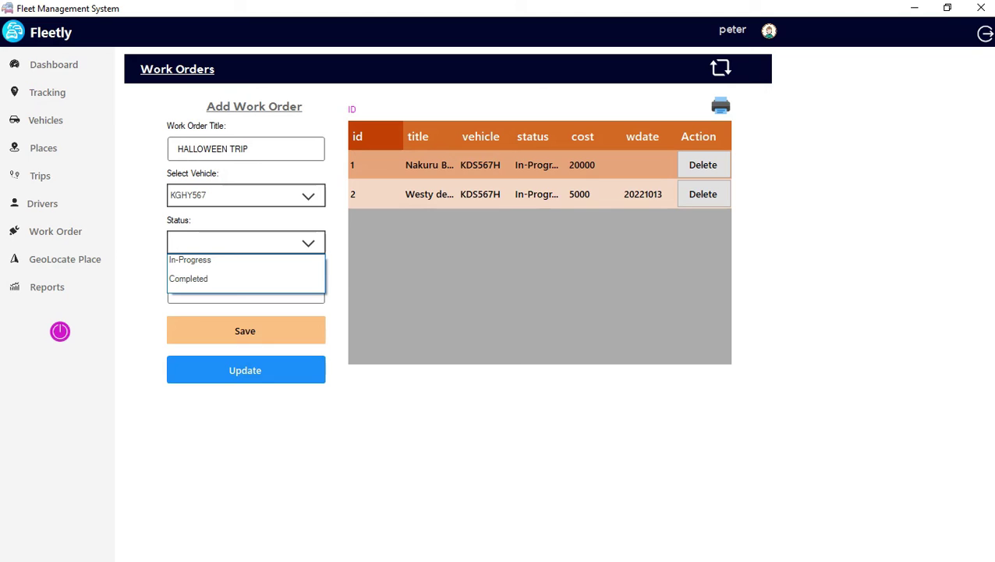
{"action": "left_click", "coordinate": [189, 260]}
{"action": "left_click", "coordinate": [245, 291]}
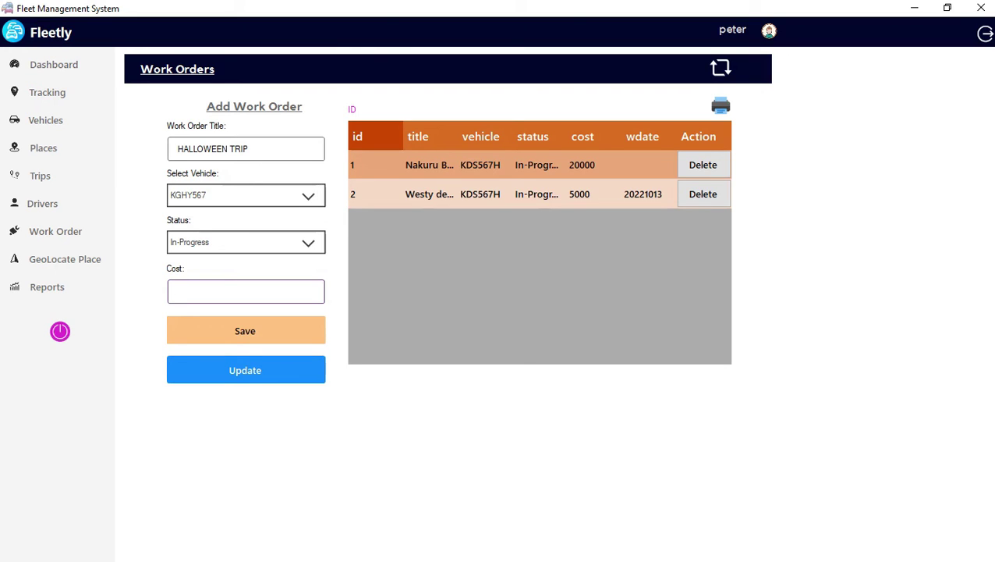
{"action": "type", "text": "3000"}
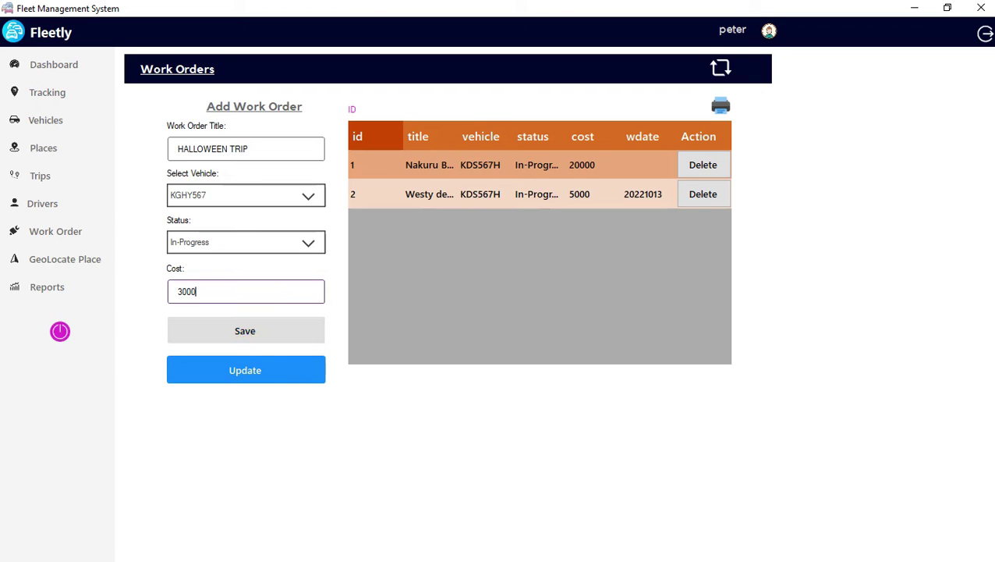
{"action": "left_click", "coordinate": [245, 330]}
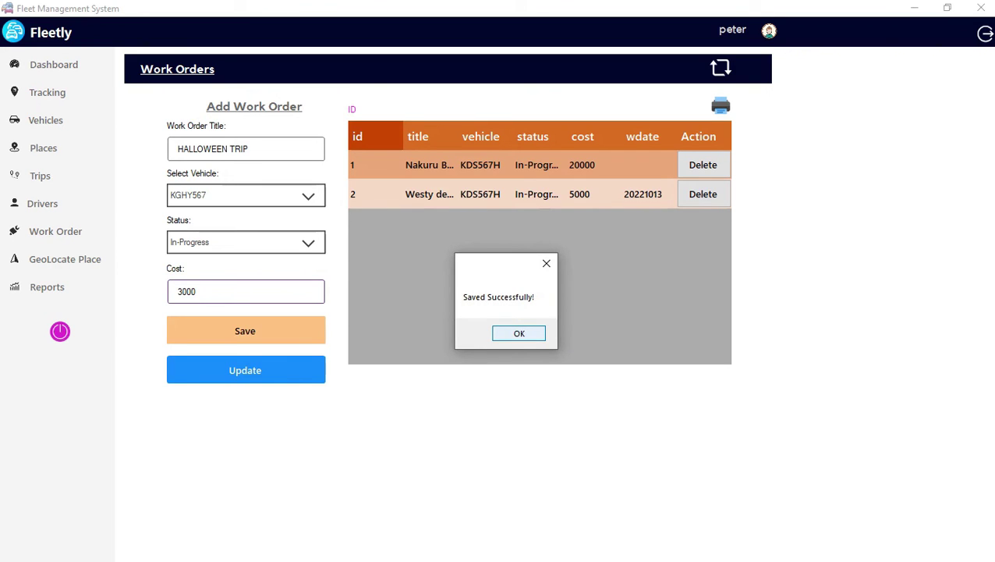
Dismiss the saved confirmation and load work order 3 into the form.
{"action": "left_click", "coordinate": [546, 263]}
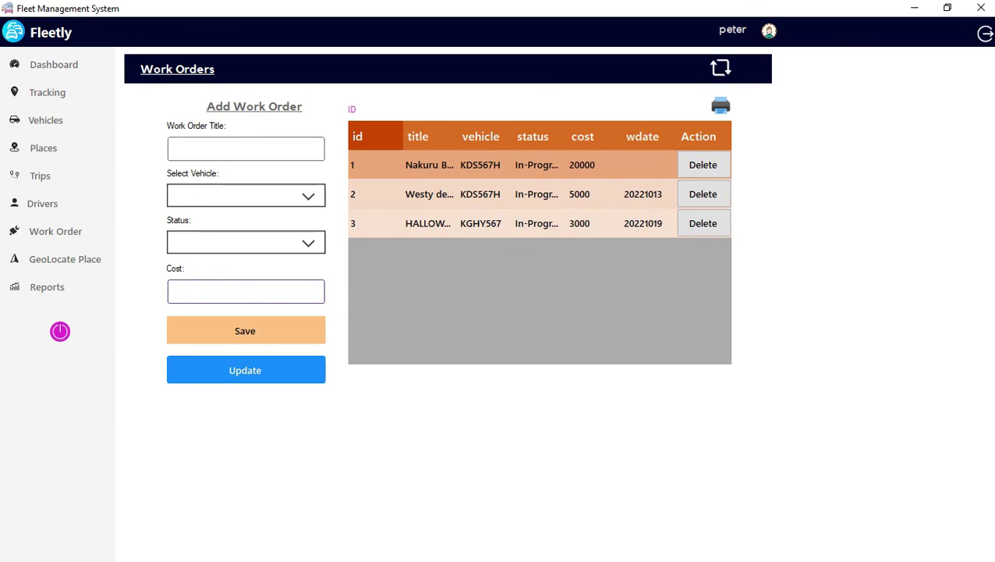
{"action": "left_click", "coordinate": [538, 224]}
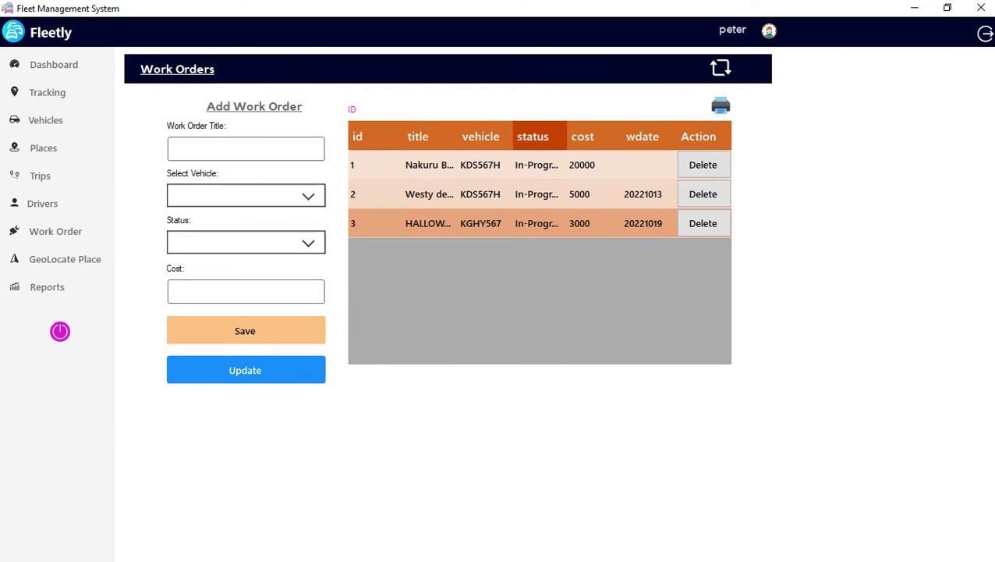
{"action": "left_click", "coordinate": [538, 223]}
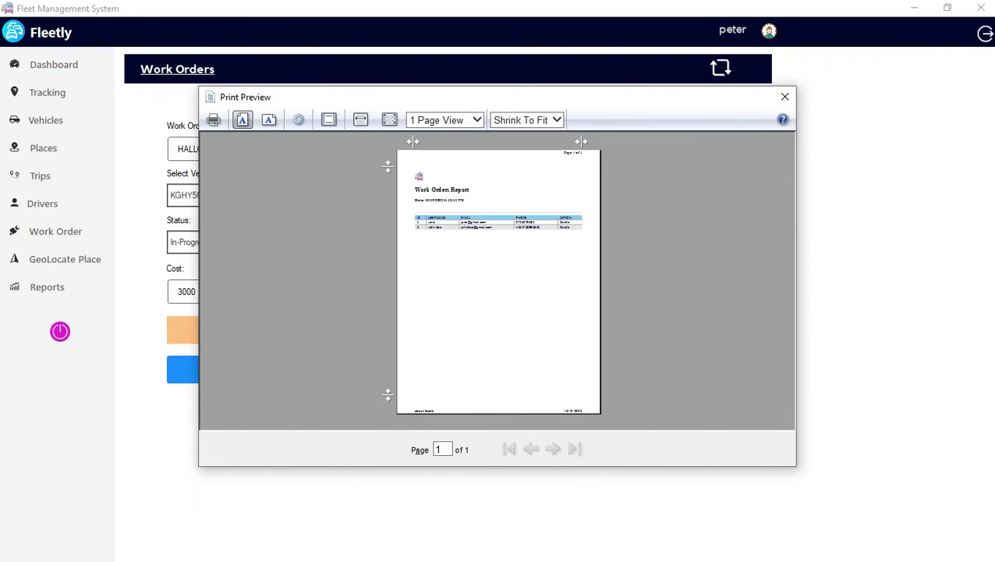
Zoom the Work Orders report preview to page width, scroll through it, and close it.
{"action": "left_click", "coordinate": [360, 119]}
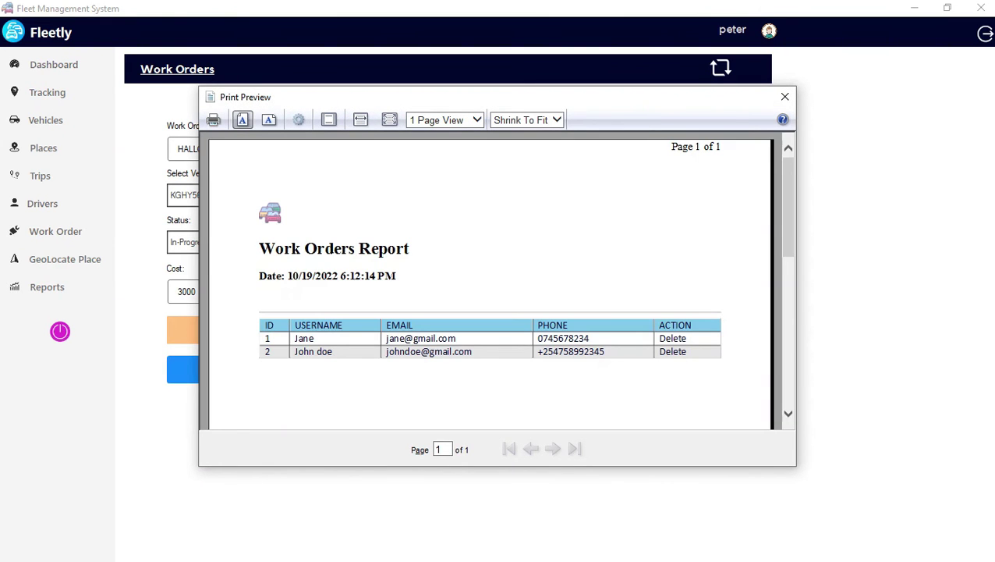
{"action": "scroll", "coordinate": [490, 285], "scroll_direction": "down", "scroll_amount": 1}
{"action": "scroll", "coordinate": [490, 284], "scroll_direction": "up", "scroll_amount": 1}
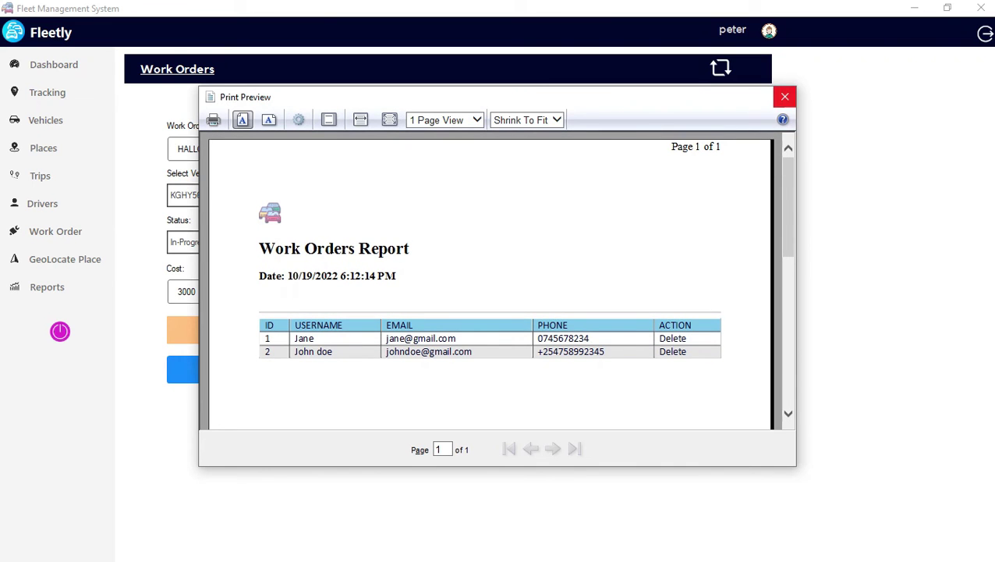
{"action": "left_click", "coordinate": [785, 96]}
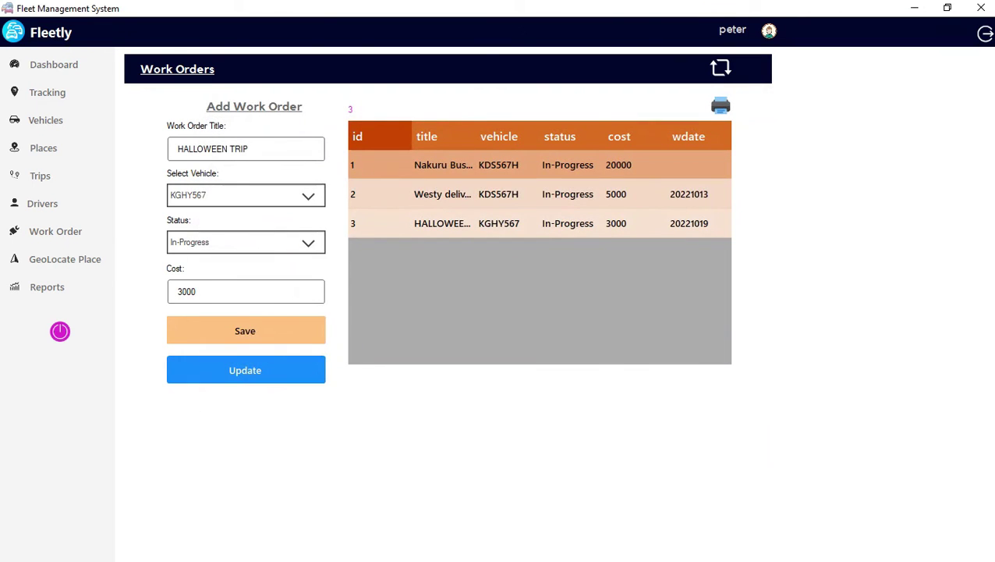
Reopen the report preview at page width, close it, and select the work order's Cost field.
{"action": "left_click", "coordinate": [721, 105]}
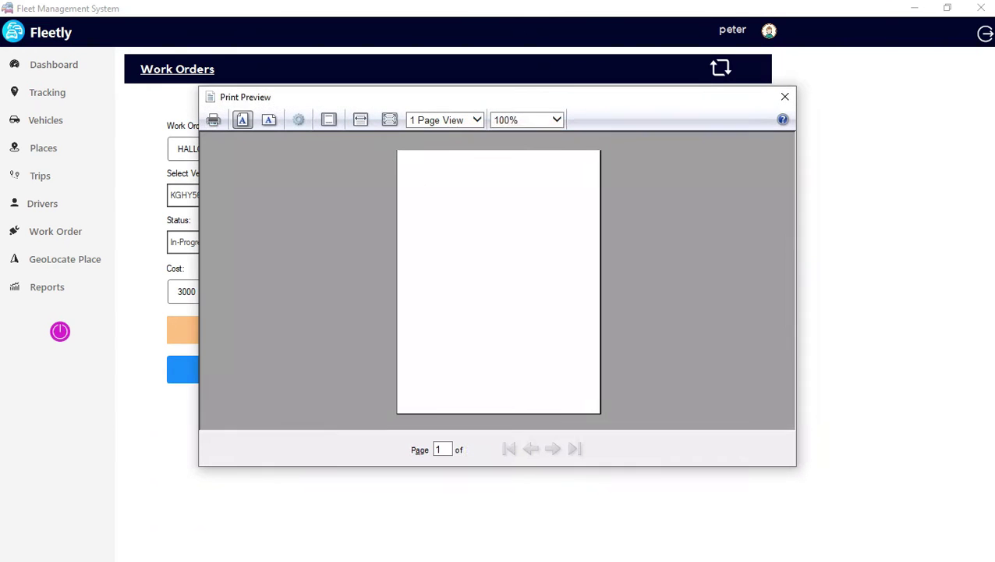
{"action": "left_click", "coordinate": [360, 119]}
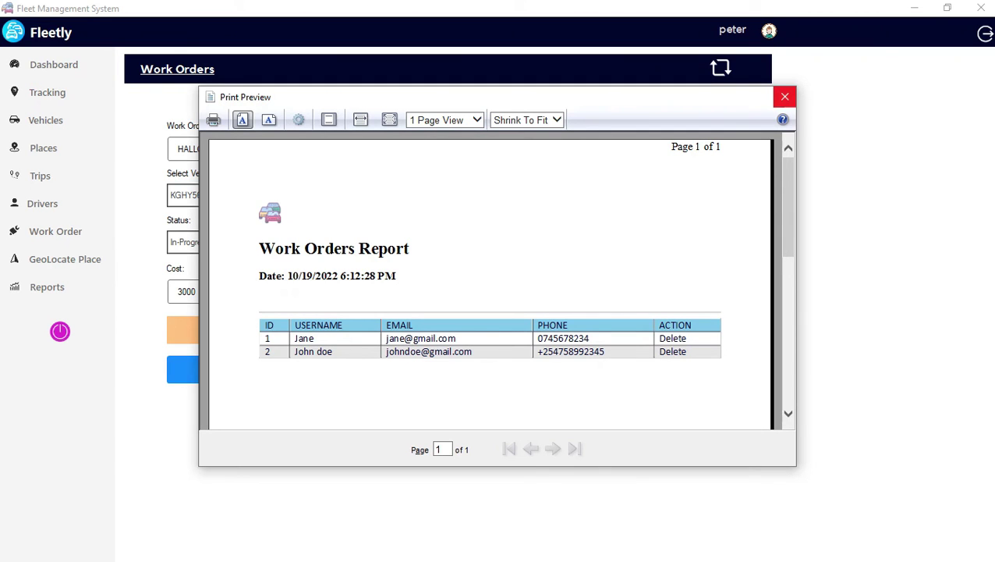
{"action": "left_click", "coordinate": [785, 97]}
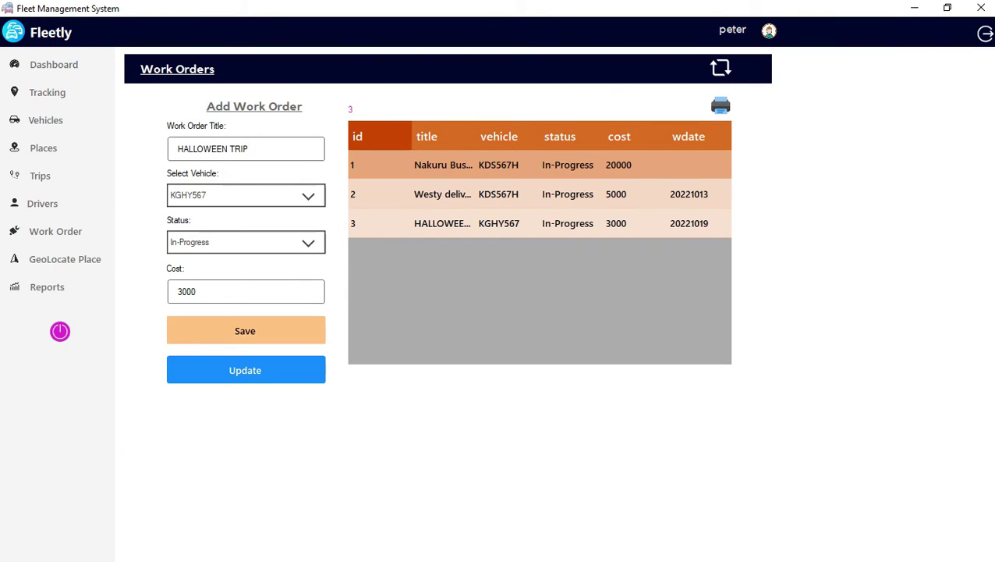
{"action": "left_click", "coordinate": [197, 291]}
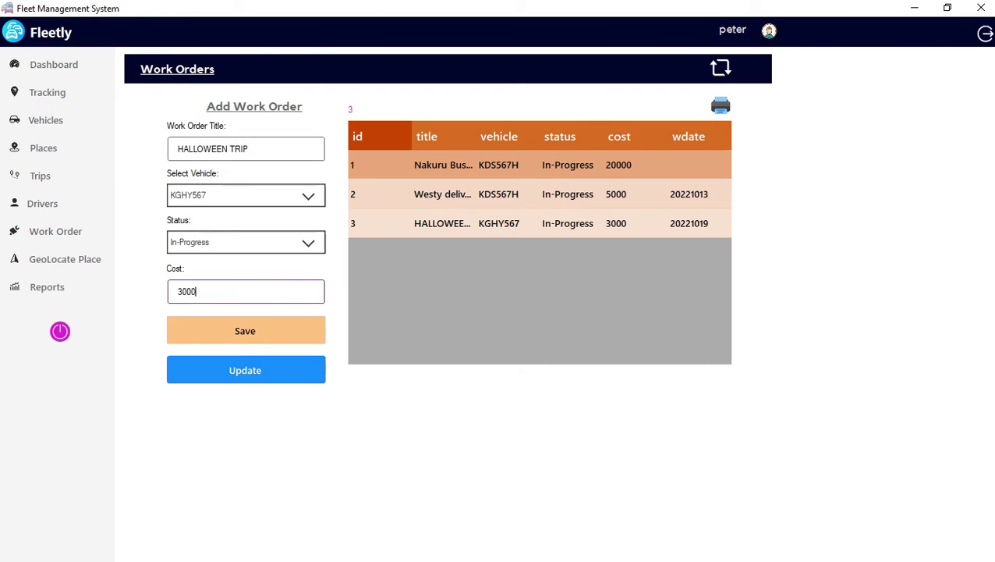
Switch the HALLOWEEN TRIP status from In-Progress to Completed and submit the update.
{"action": "left_click", "coordinate": [246, 242]}
{"action": "left_click", "coordinate": [188, 279]}
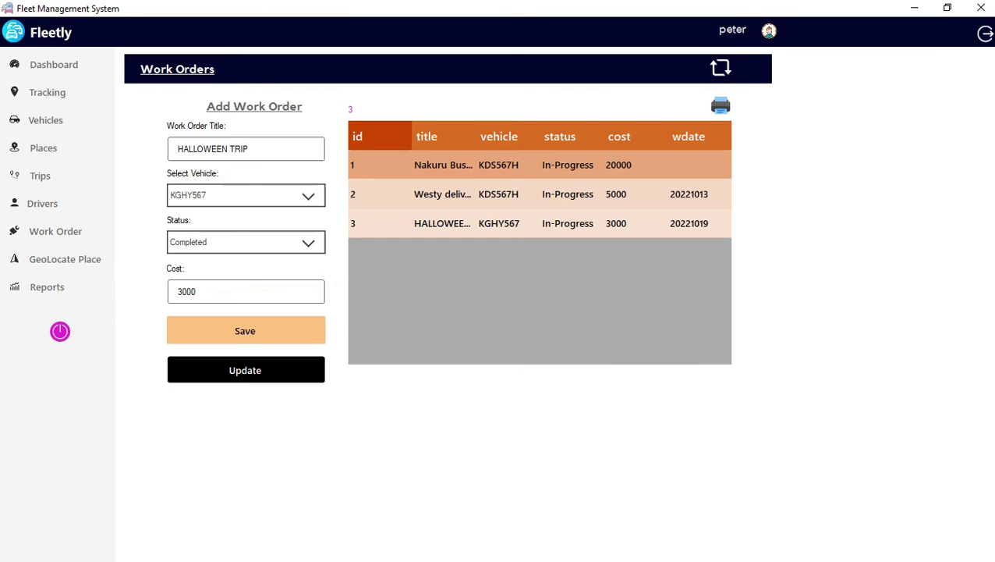
{"action": "left_click", "coordinate": [246, 369]}
{"action": "left_click", "coordinate": [246, 370]}
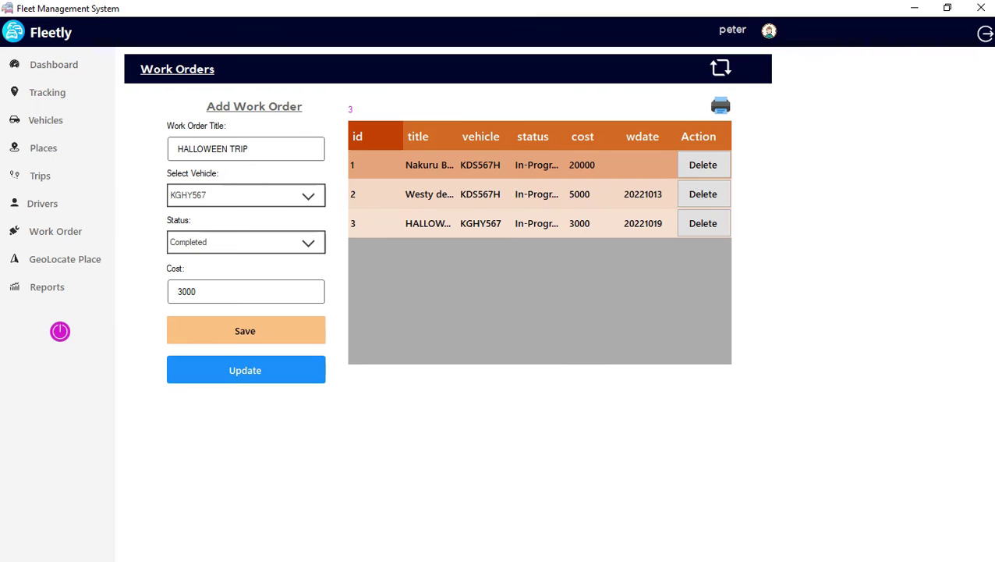
Locate SILICON VALLEY on the GeoLocate Place map, then open the trip Reports page.
{"action": "left_click", "coordinate": [65, 259]}
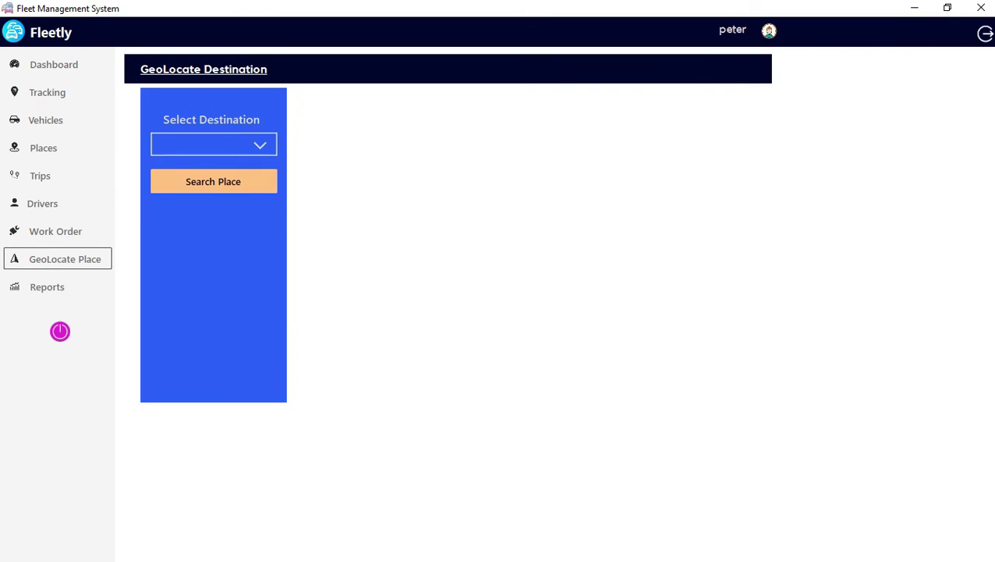
{"action": "left_click", "coordinate": [213, 145]}
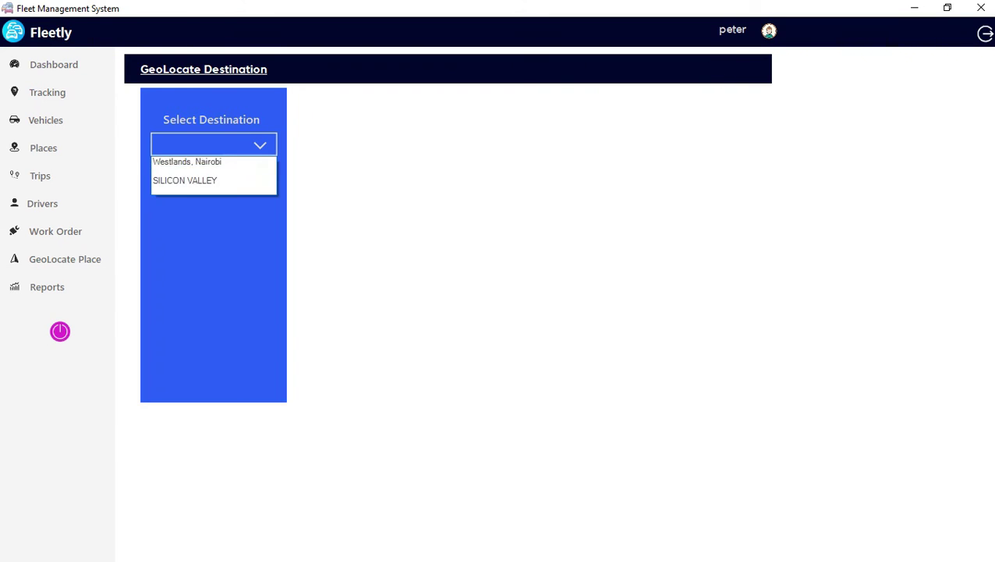
{"action": "left_click", "coordinate": [185, 180]}
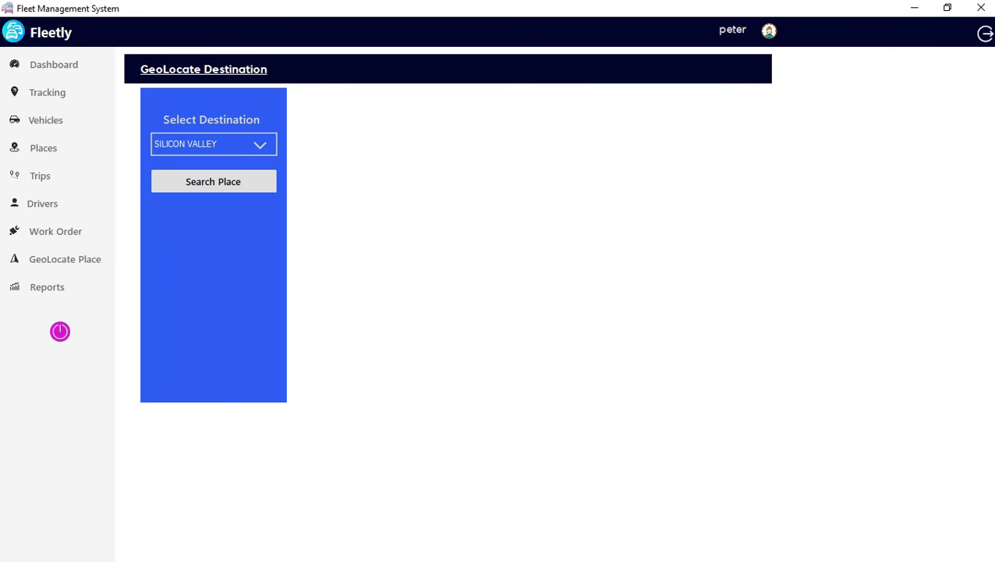
{"action": "left_click", "coordinate": [213, 181]}
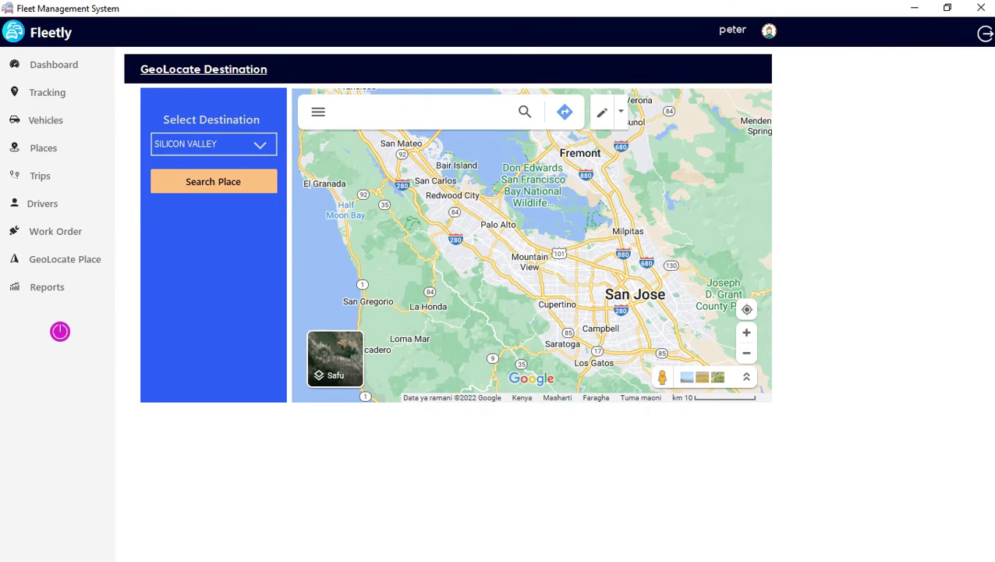
{"action": "left_click", "coordinate": [47, 286]}
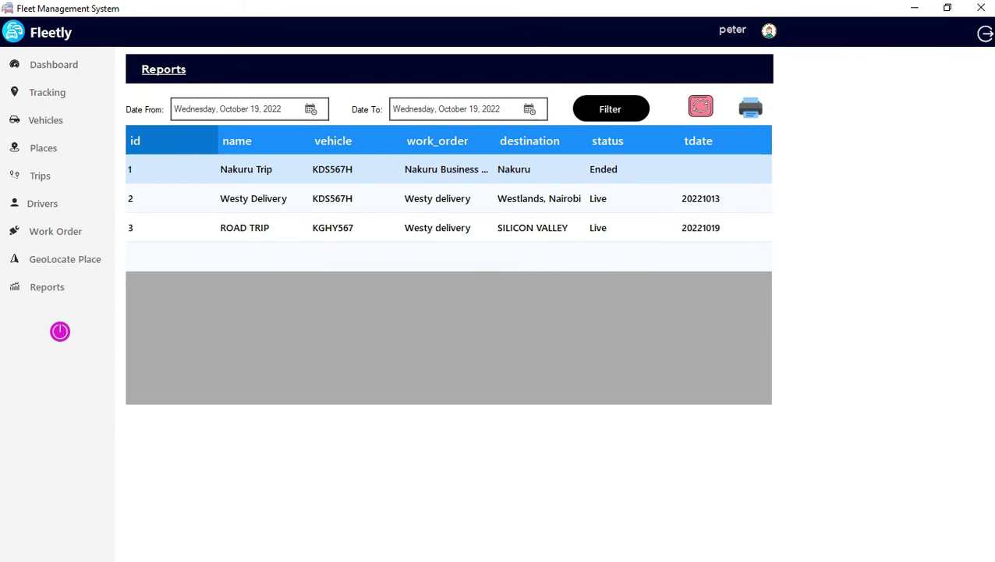
{"action": "left_click", "coordinate": [611, 109]}
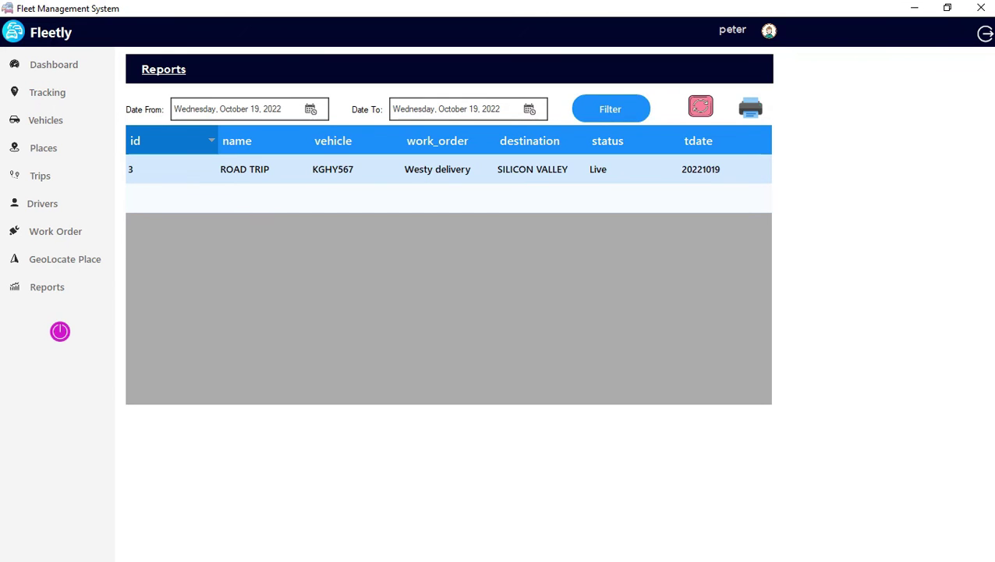
{"action": "left_click", "coordinate": [750, 108]}
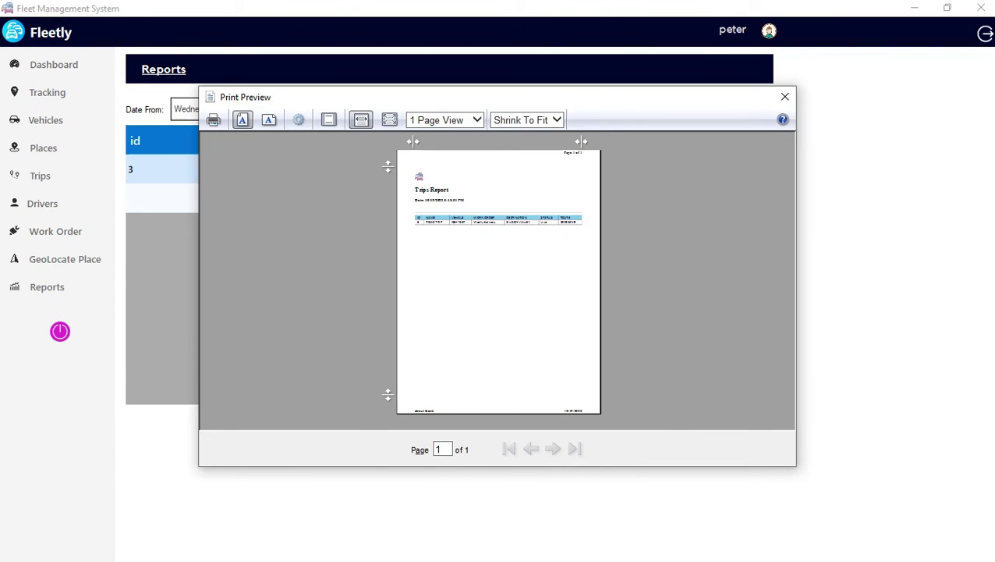
{"action": "left_click", "coordinate": [360, 119]}
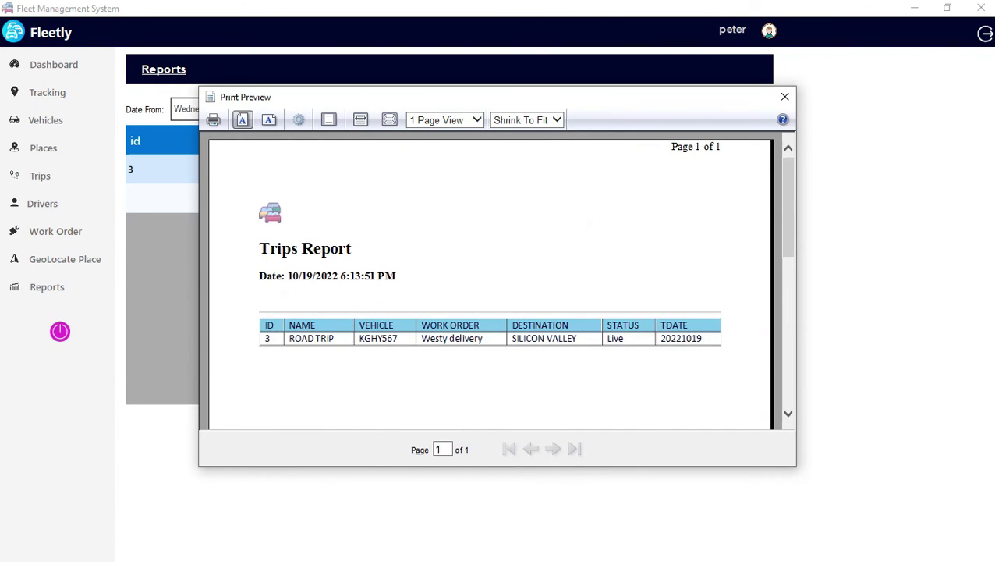
{"action": "scroll", "coordinate": [489, 281], "scroll_direction": "down", "scroll_amount": 1}
{"action": "scroll", "coordinate": [490, 281], "scroll_direction": "up", "scroll_amount": 1}
{"action": "left_click", "coordinate": [785, 96]}
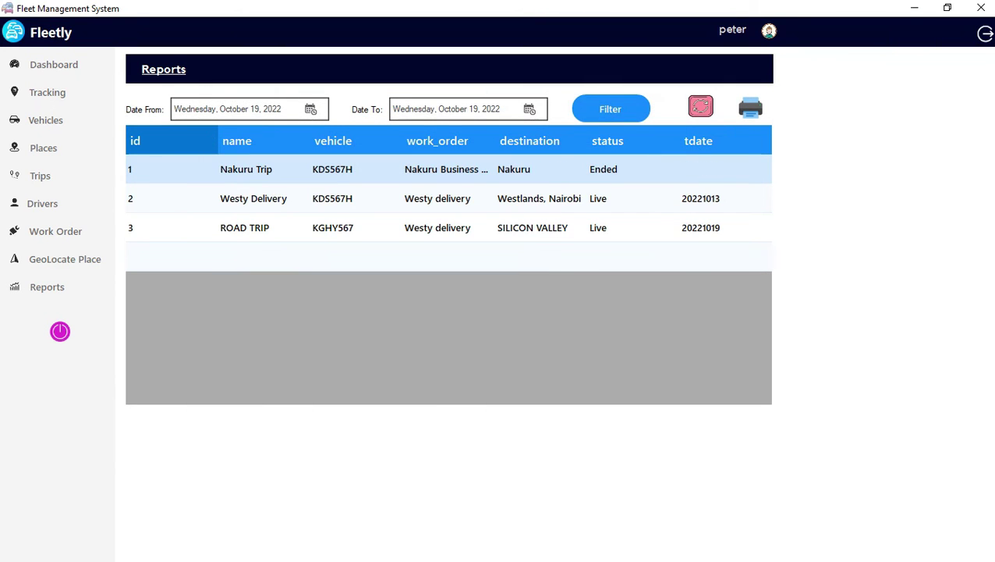
Filter the trips from October 12 to October 19, 2022.
{"action": "key", "text": "alt+Down"}
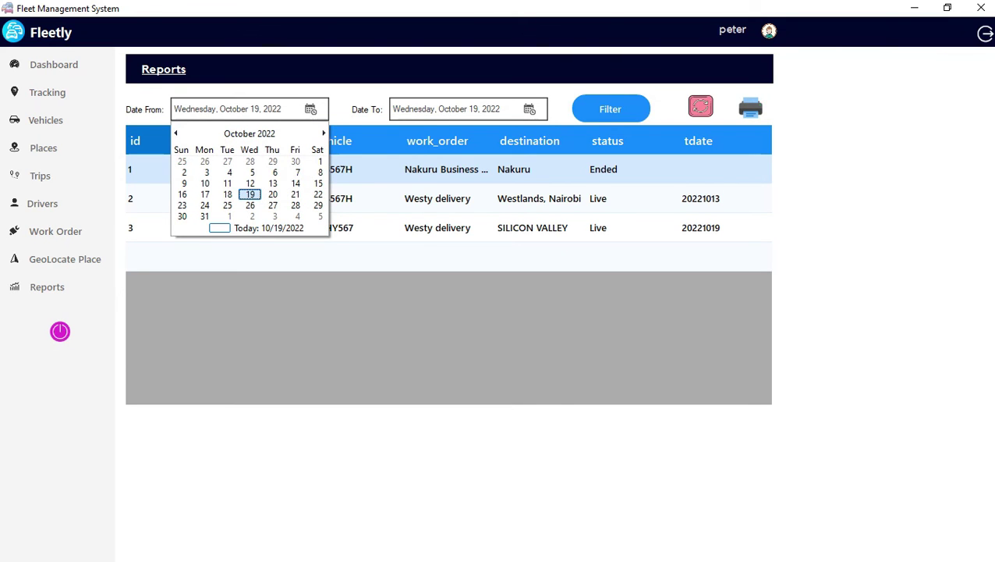
{"action": "key", "text": "Escape"}
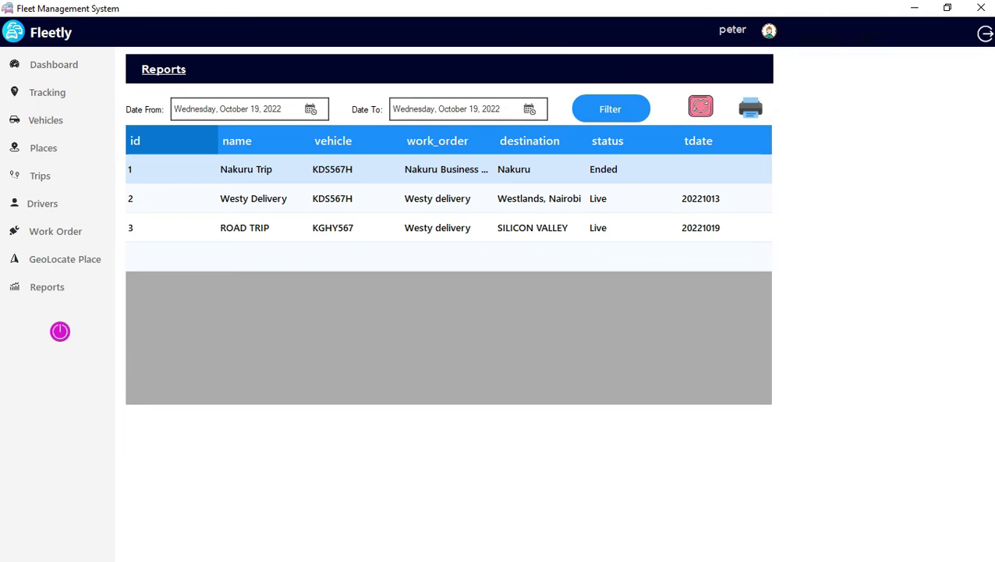
{"action": "key", "text": "alt+Down"}
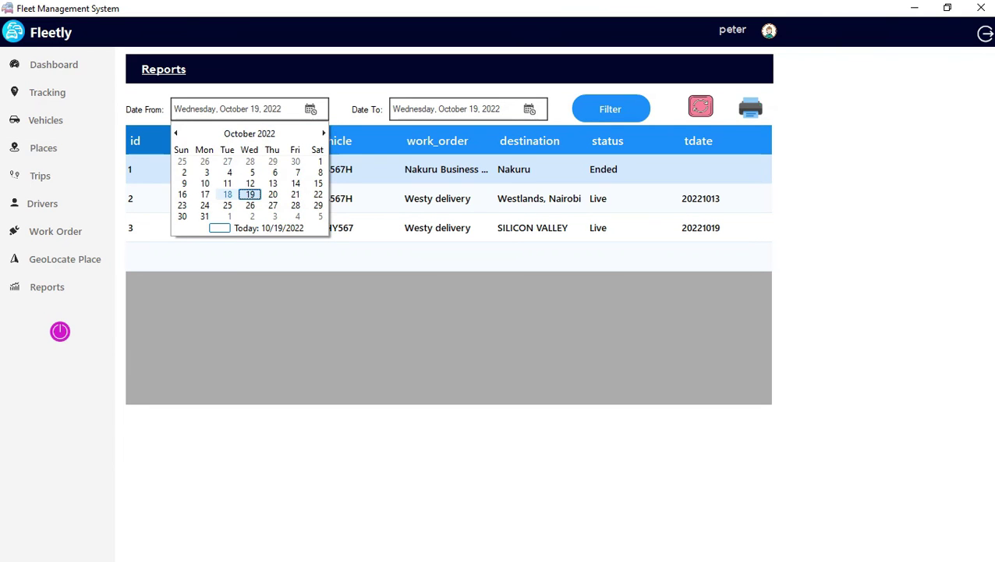
{"action": "left_click", "coordinate": [249, 183]}
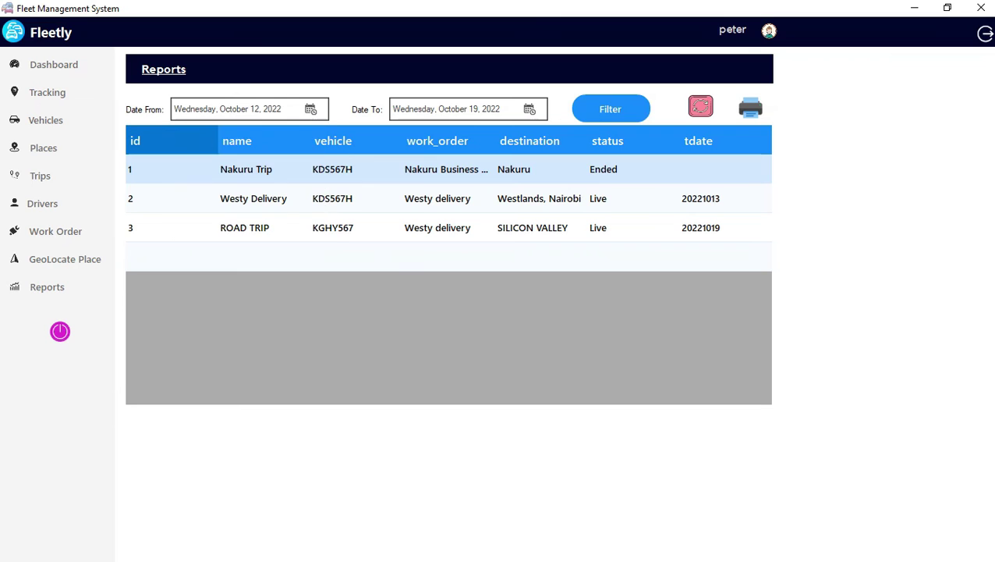
{"action": "left_click", "coordinate": [611, 108]}
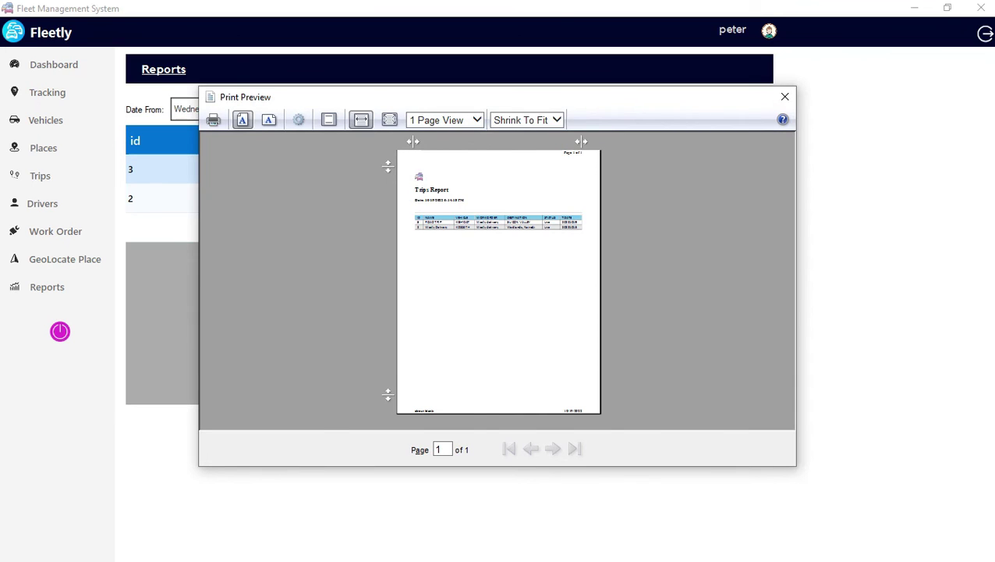
View the Trips Report preview at page width, close it, and return to the dashboard.
{"action": "left_click", "coordinate": [360, 119]}
{"action": "scroll", "coordinate": [489, 281], "scroll_direction": "down", "scroll_amount": 2}
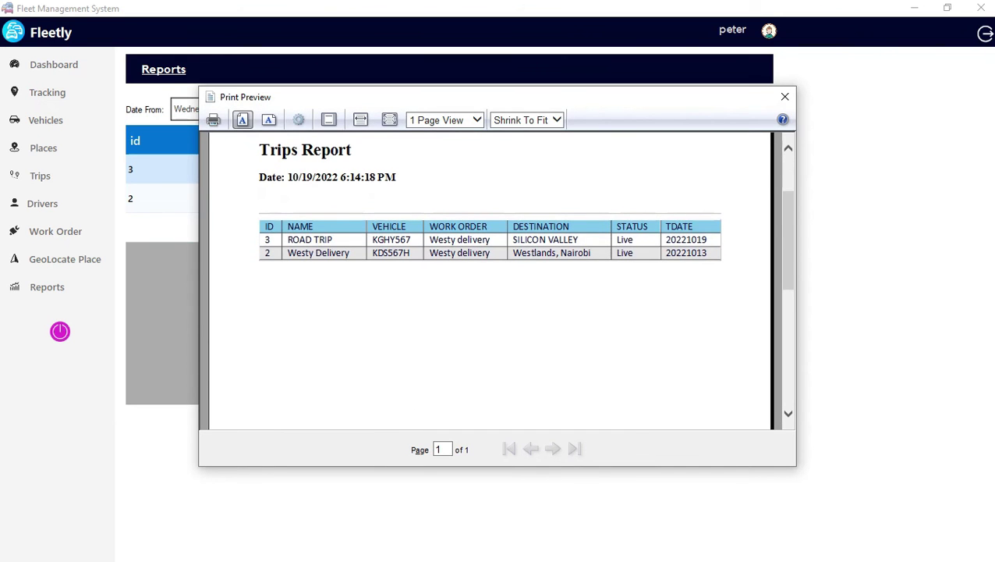
{"action": "scroll", "coordinate": [490, 281], "scroll_direction": "up", "scroll_amount": 2}
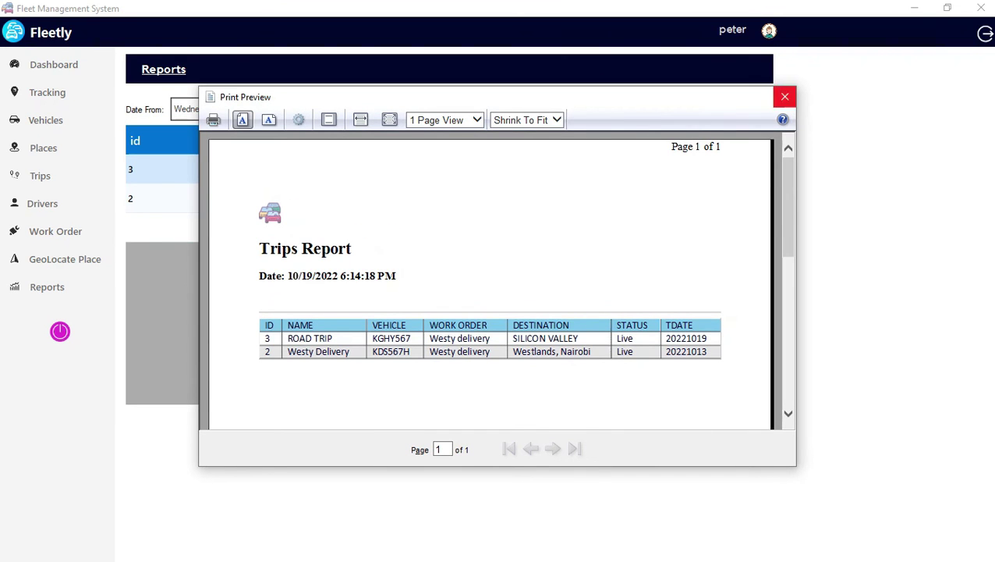
{"action": "left_click", "coordinate": [784, 96]}
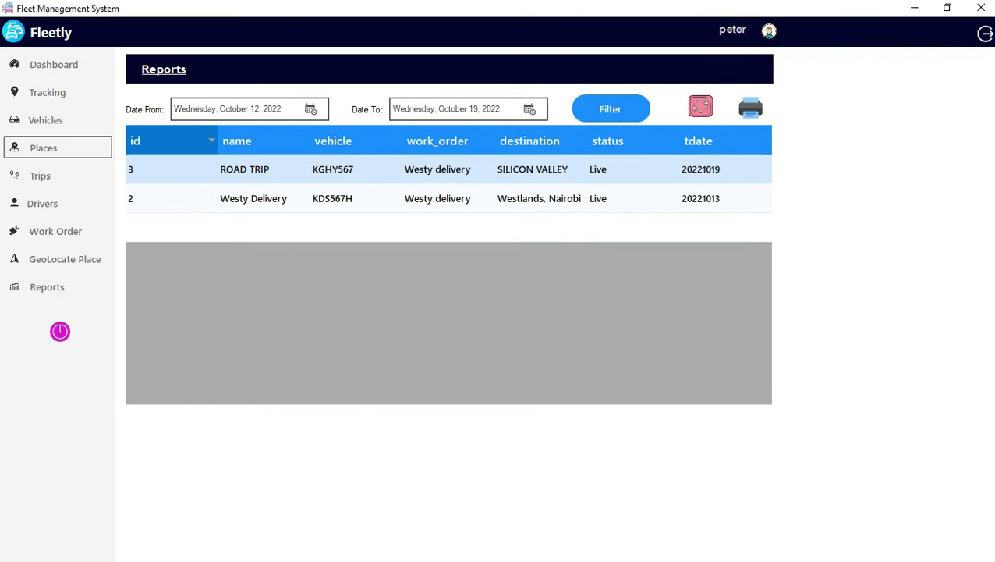
{"action": "left_click", "coordinate": [53, 64]}
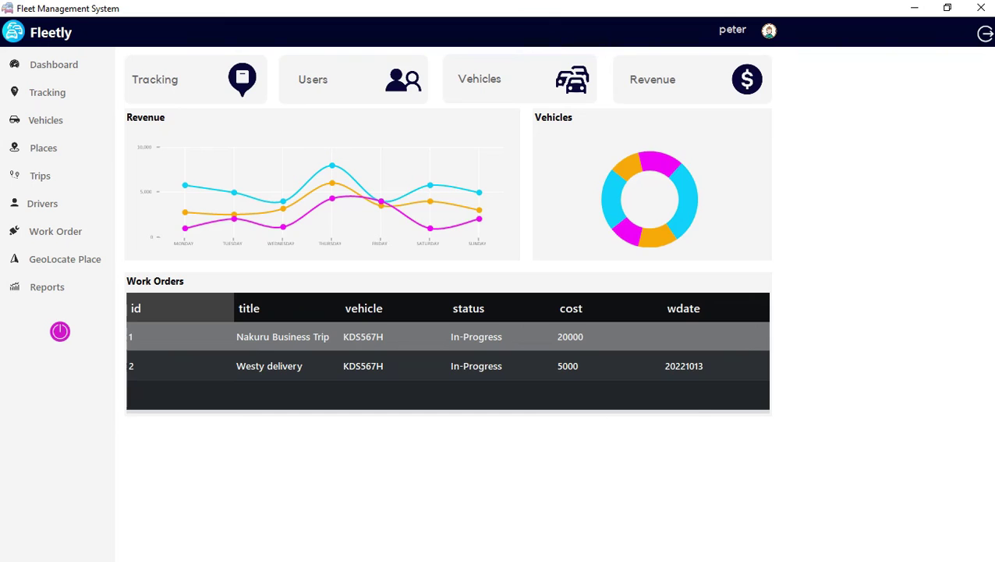
Preview the Revenue Report (28000 total) at page width, close it, and go to Trips.
{"action": "left_click", "coordinate": [694, 84]}
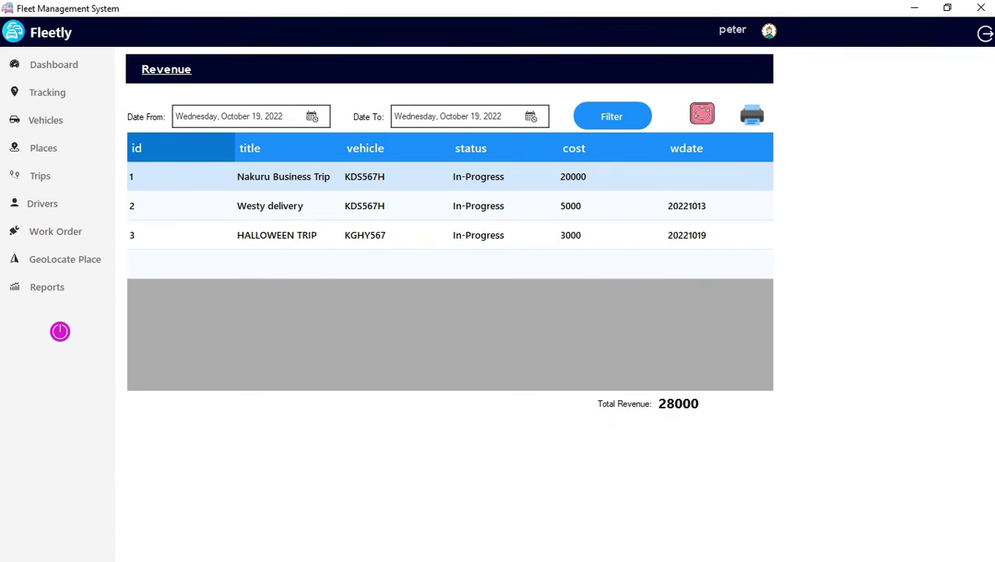
{"action": "left_click", "coordinate": [752, 115]}
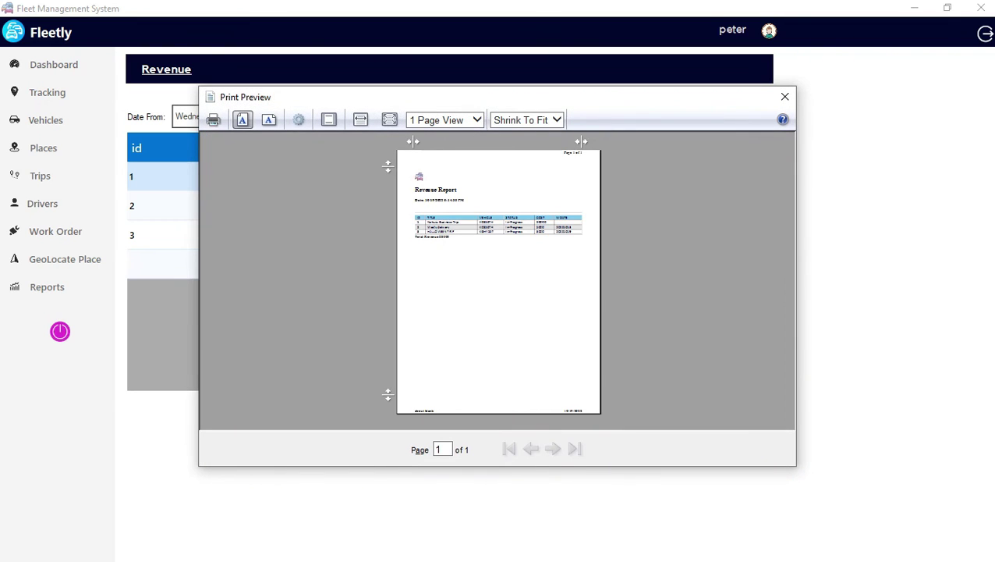
{"action": "left_click", "coordinate": [360, 120]}
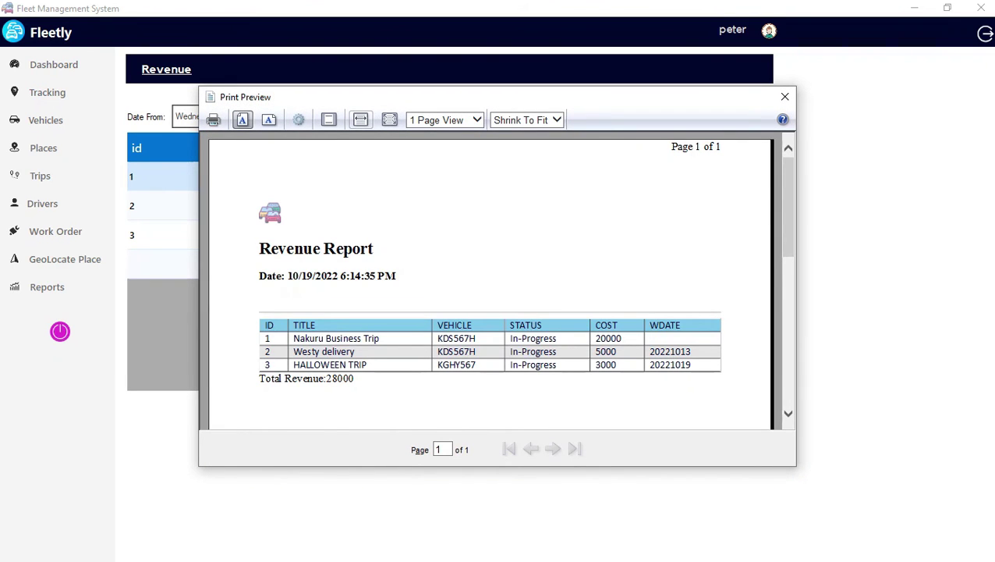
{"action": "scroll", "coordinate": [490, 281], "scroll_direction": "down", "scroll_amount": 1}
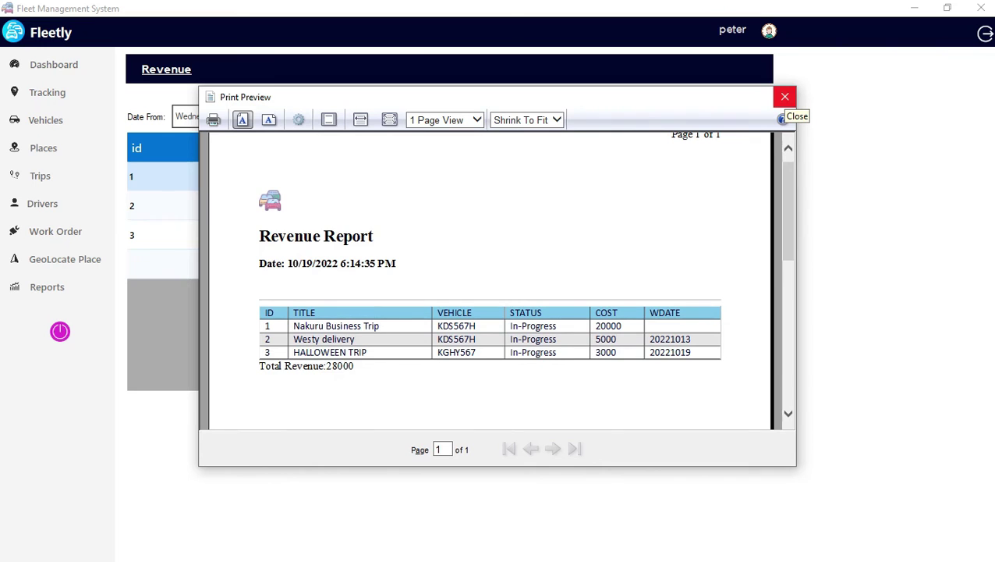
{"action": "left_click", "coordinate": [785, 97]}
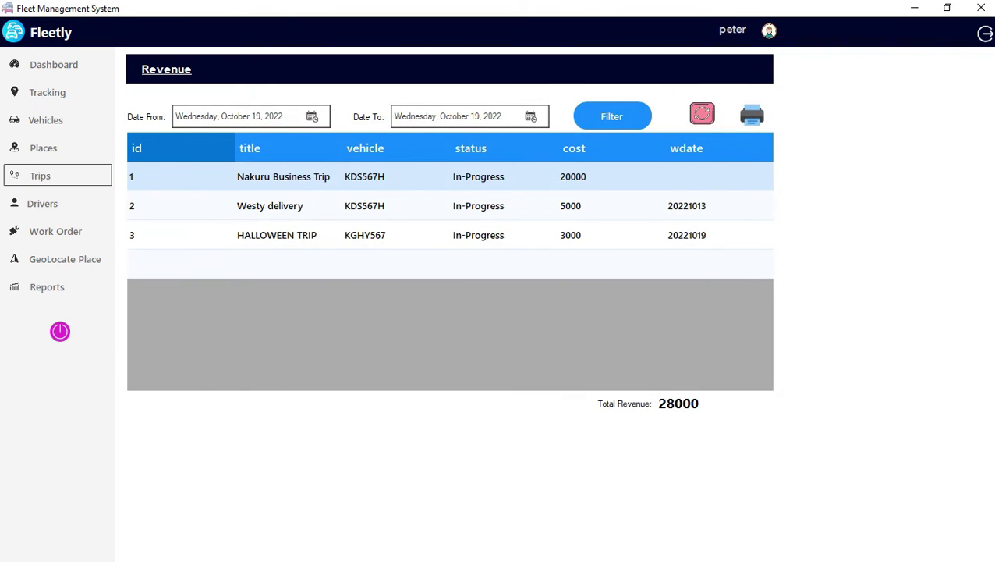
{"action": "left_click", "coordinate": [40, 175]}
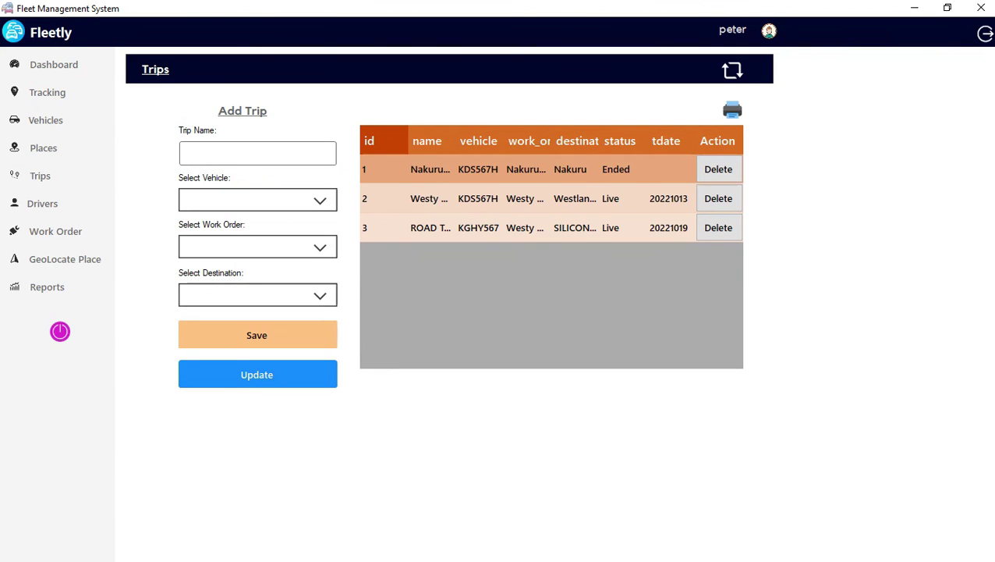
Load trip 1 into the form, then browse the Places, Vehicles and Tracking pages.
{"action": "left_click", "coordinate": [615, 169]}
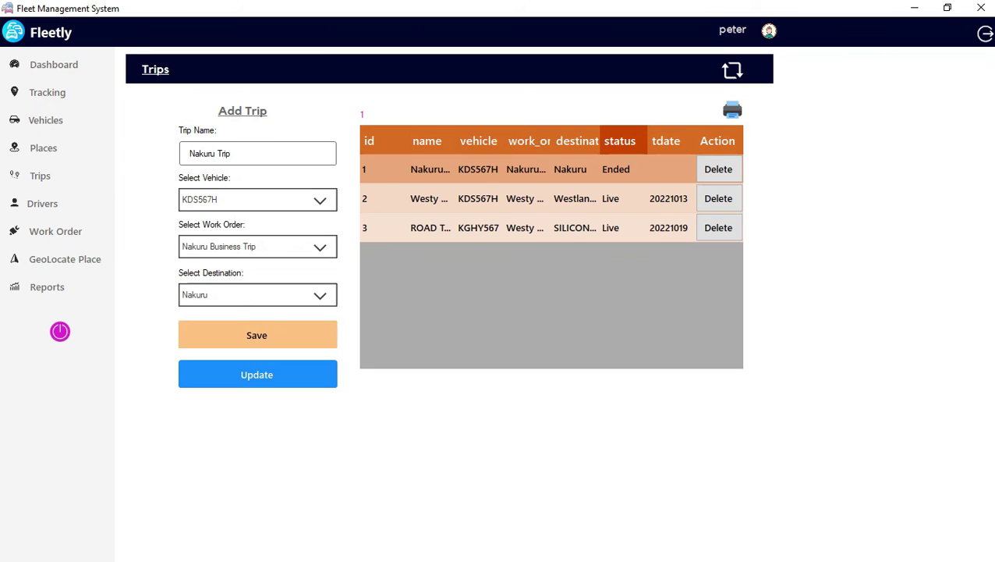
{"action": "left_click", "coordinate": [369, 168]}
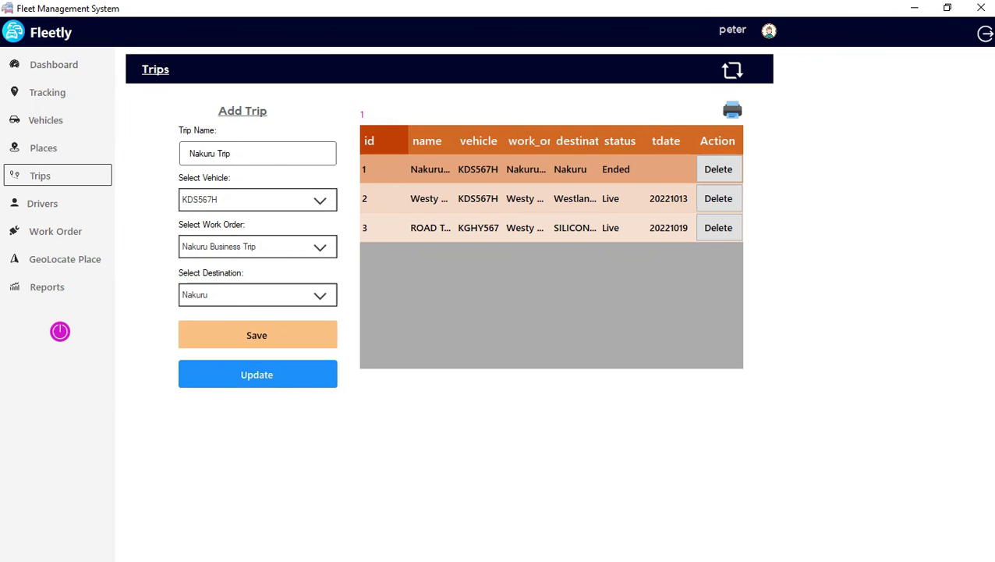
{"action": "left_click", "coordinate": [43, 147]}
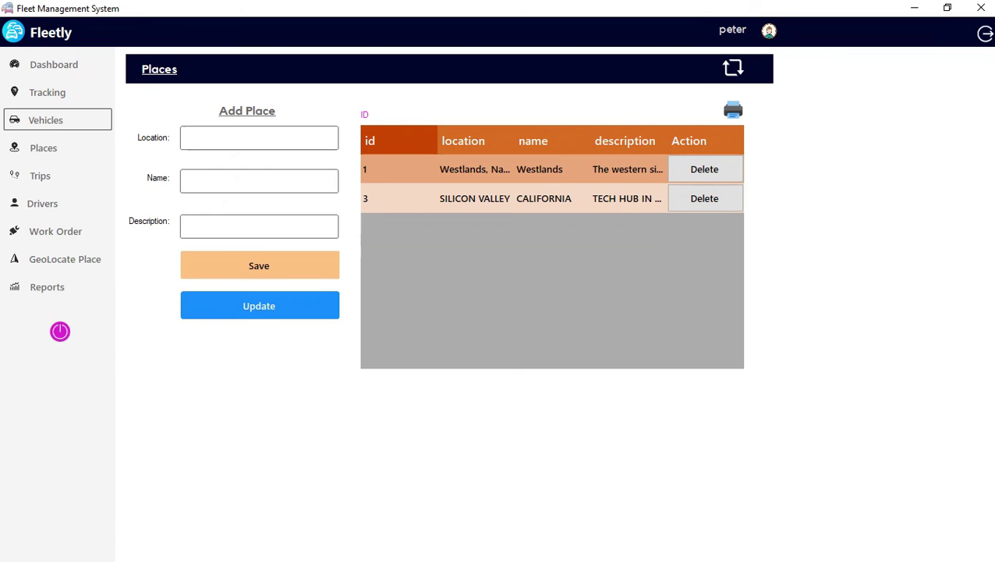
{"action": "left_click", "coordinate": [46, 120]}
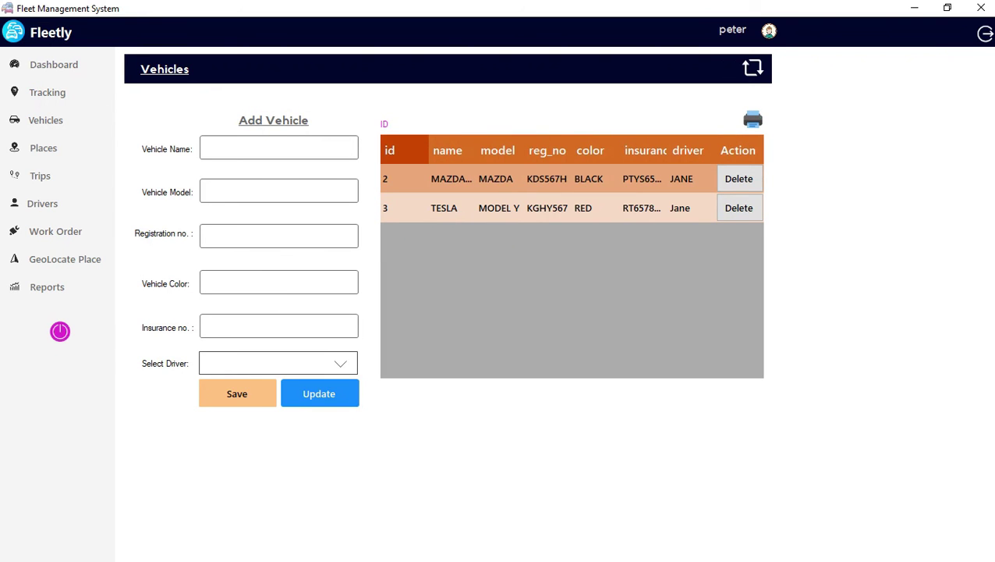
{"action": "left_click", "coordinate": [47, 92]}
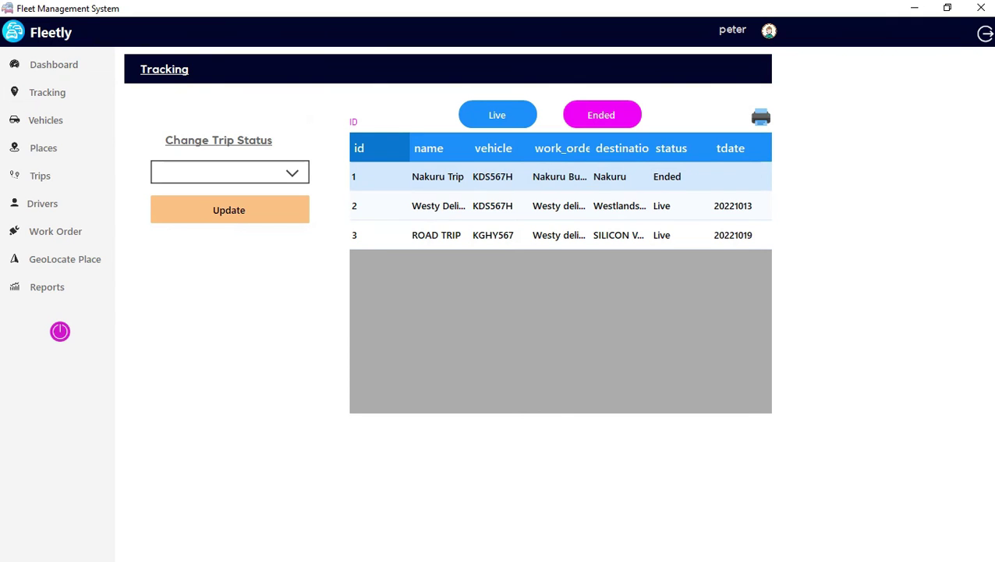
Set the ROAD TRIP's status to Ended, then filter the Tracking list to live trips.
{"action": "left_click", "coordinate": [616, 235]}
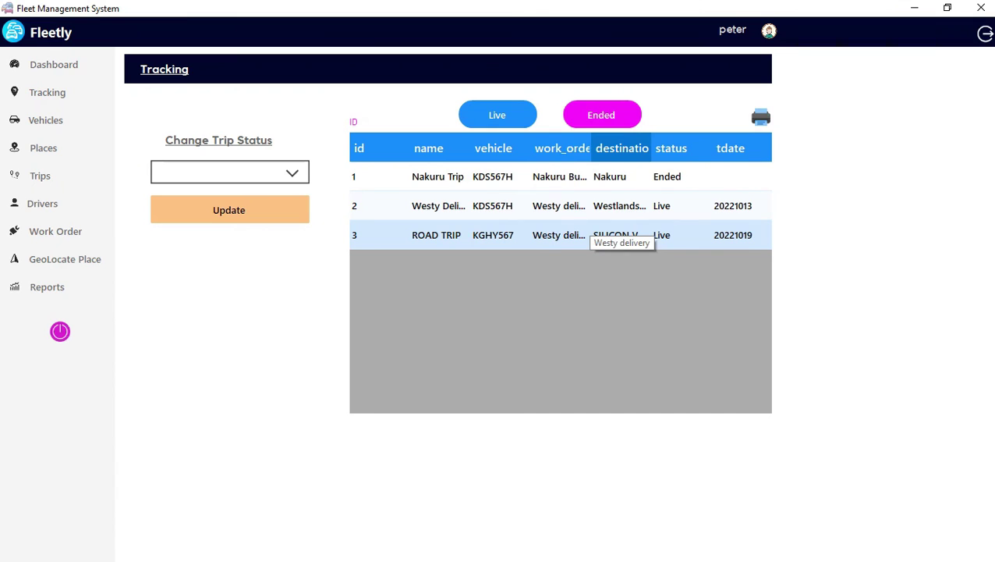
{"action": "left_click", "coordinate": [578, 235]}
{"action": "left_click", "coordinate": [229, 172]}
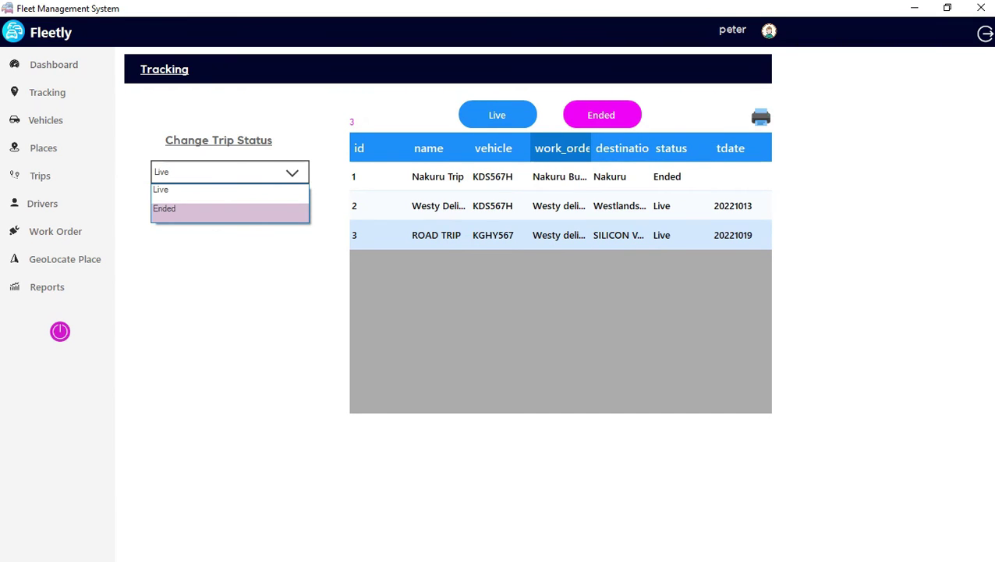
{"action": "left_click", "coordinate": [180, 208]}
{"action": "left_click", "coordinate": [228, 210]}
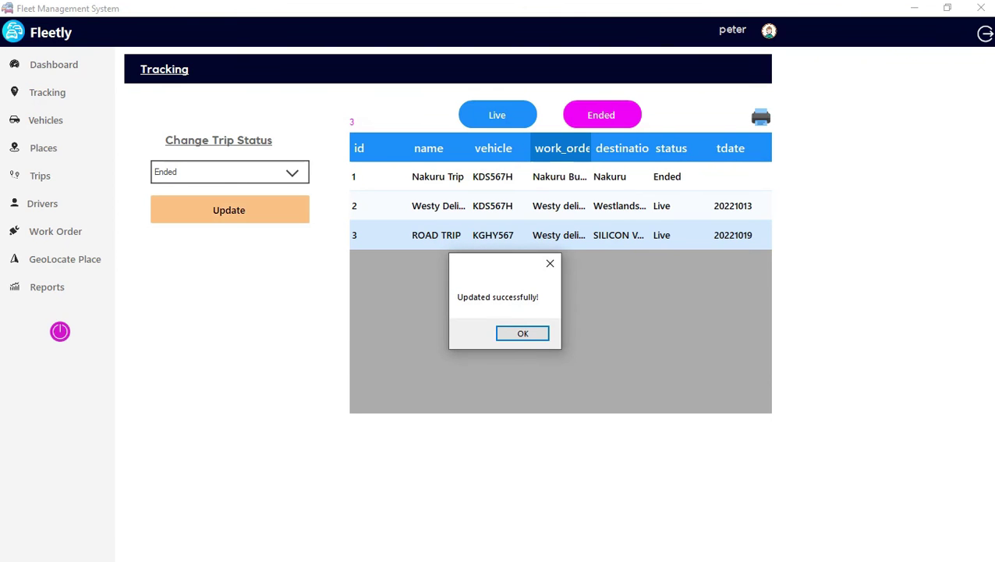
{"action": "key", "text": "Return"}
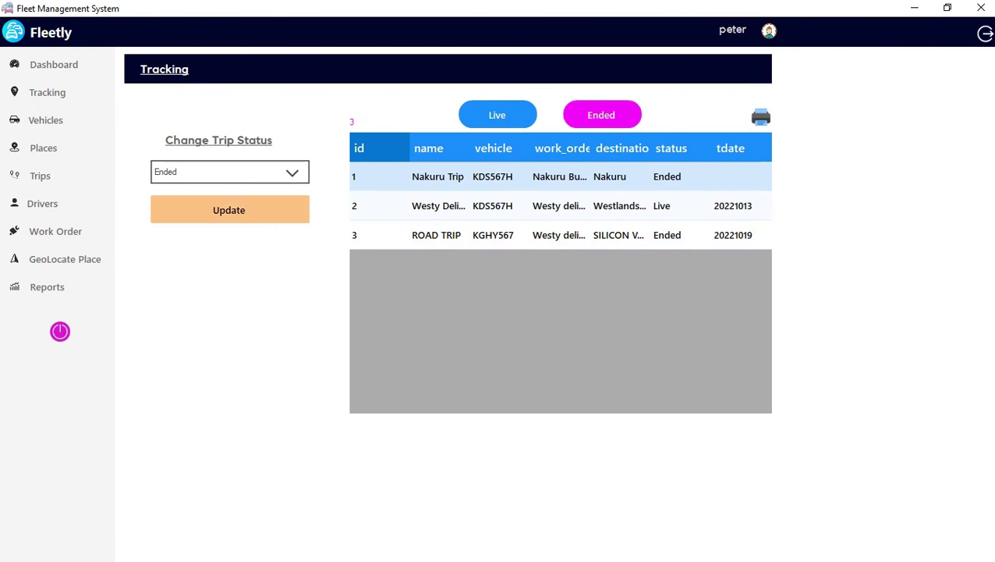
{"action": "left_click", "coordinate": [497, 115]}
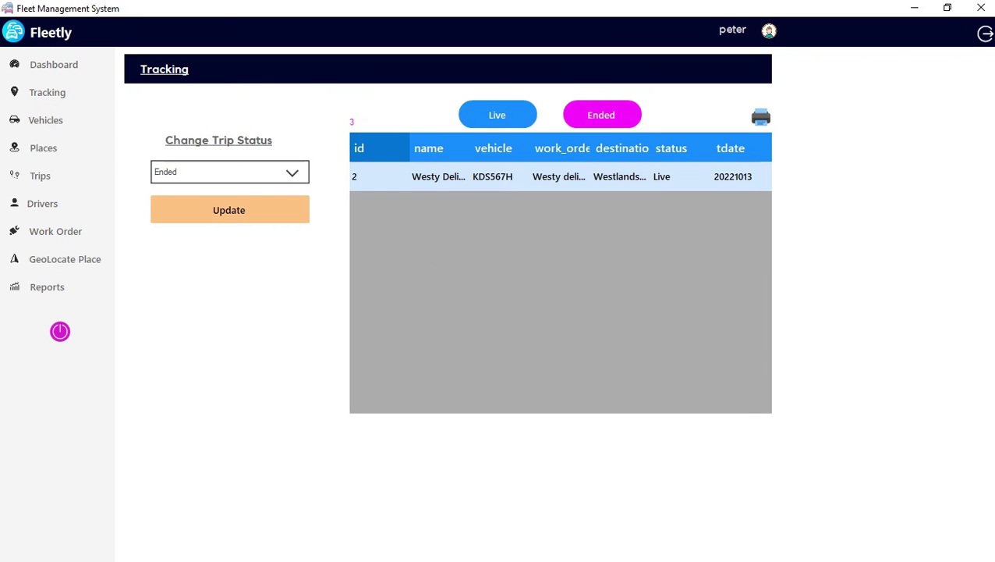
Preview the live trips tracking report at page width and close it.
{"action": "left_click", "coordinate": [761, 117]}
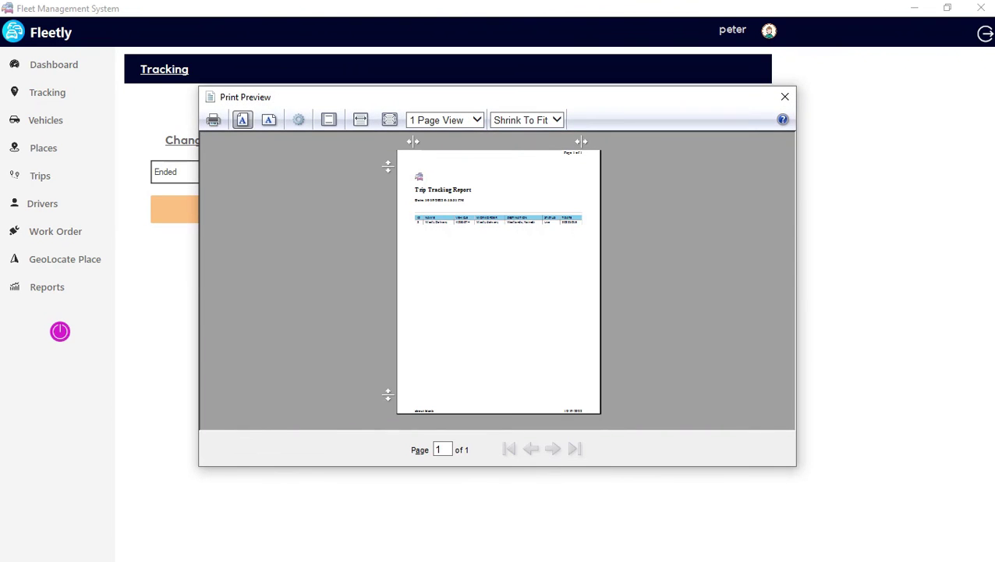
{"action": "left_click", "coordinate": [360, 120]}
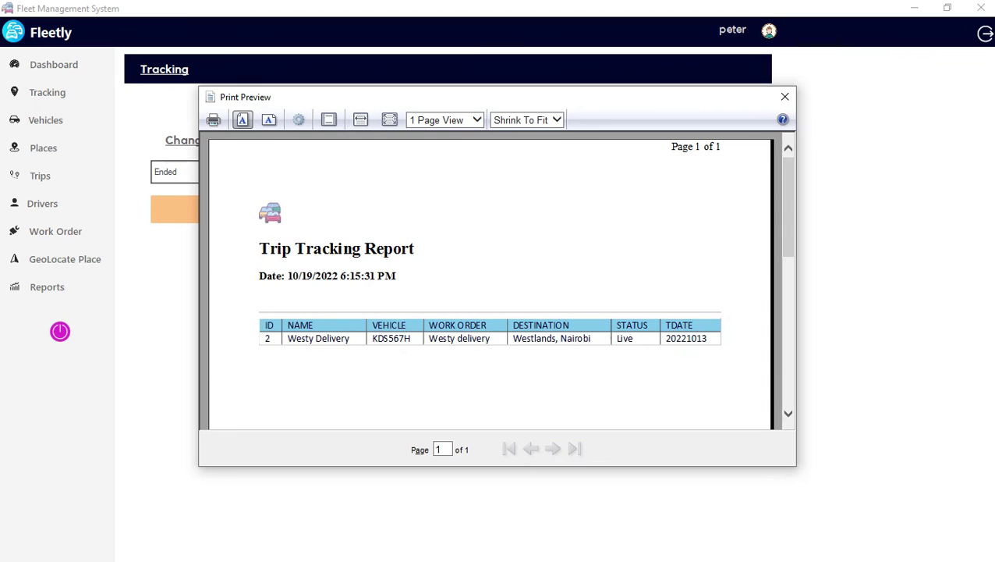
{"action": "scroll", "coordinate": [492, 281], "scroll_direction": "down", "scroll_amount": 1}
{"action": "scroll", "coordinate": [492, 281], "scroll_direction": "up", "scroll_amount": 1}
{"action": "left_click", "coordinate": [784, 96]}
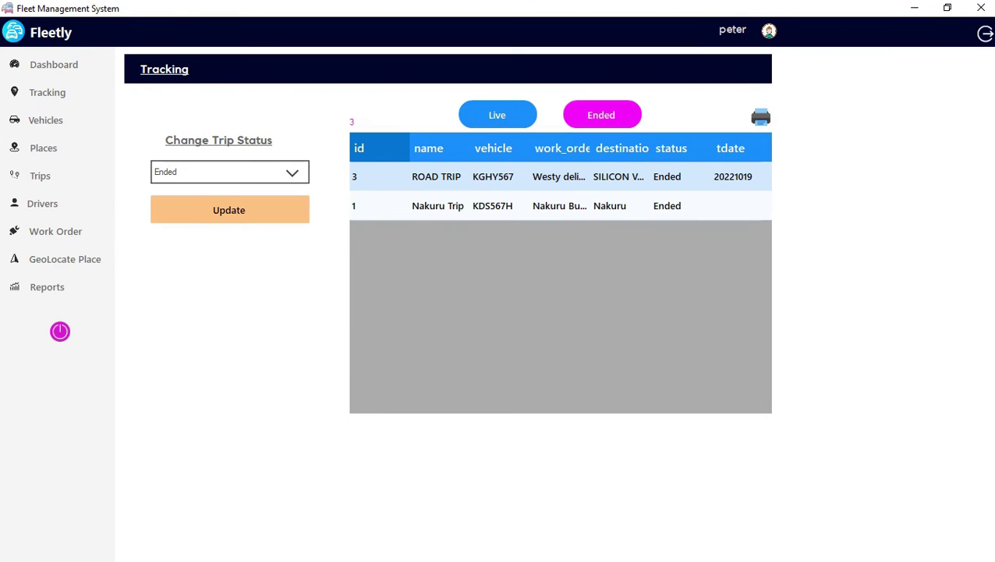
Preview the ended trips tracking report at page width, close it, and return to the dashboard.
{"action": "left_click", "coordinate": [761, 116]}
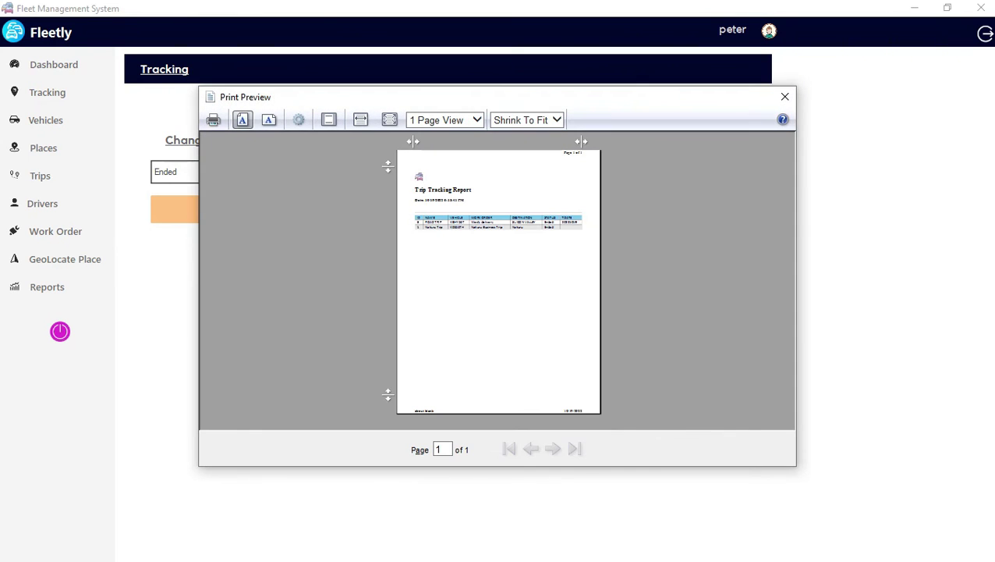
{"action": "left_click", "coordinate": [361, 119]}
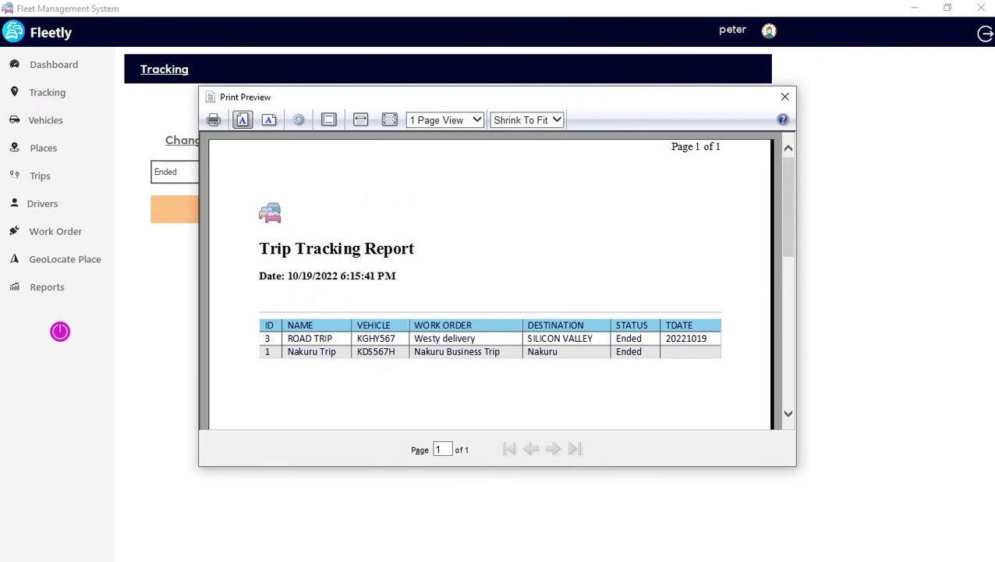
{"action": "left_click", "coordinate": [785, 96]}
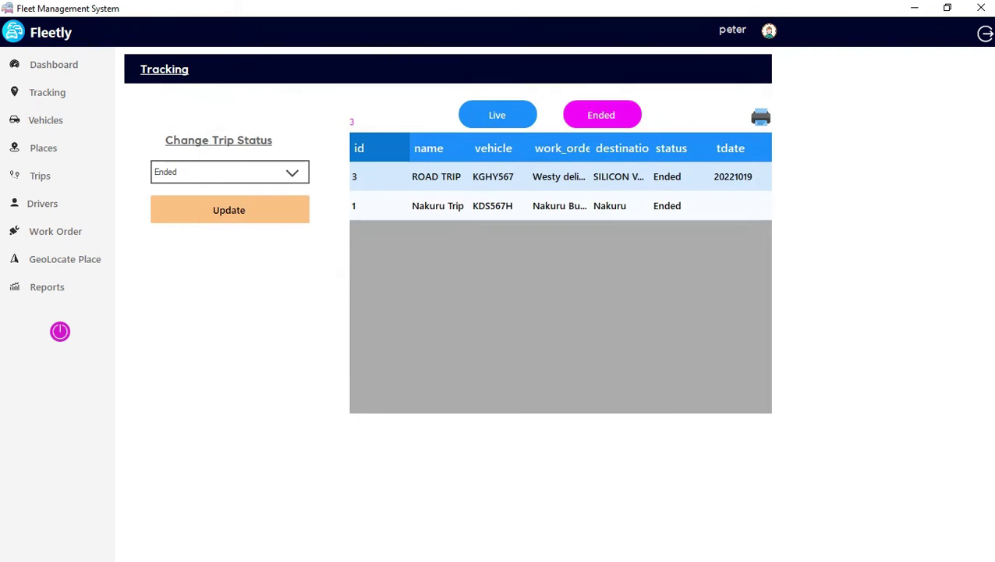
{"action": "left_click", "coordinate": [54, 64]}
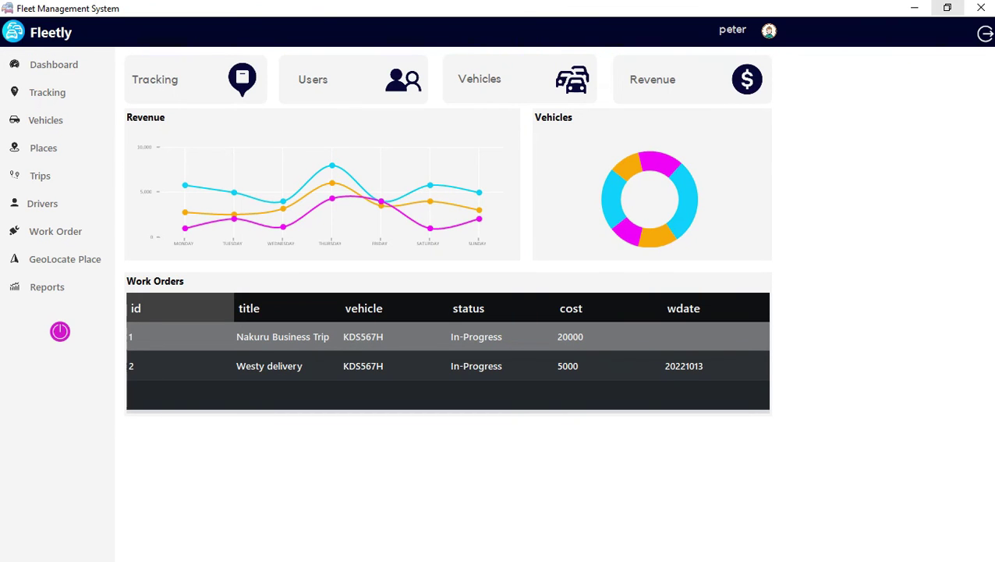
Restore down the Fleetly window and log out of Fleetly.
{"action": "left_click", "coordinate": [948, 8]}
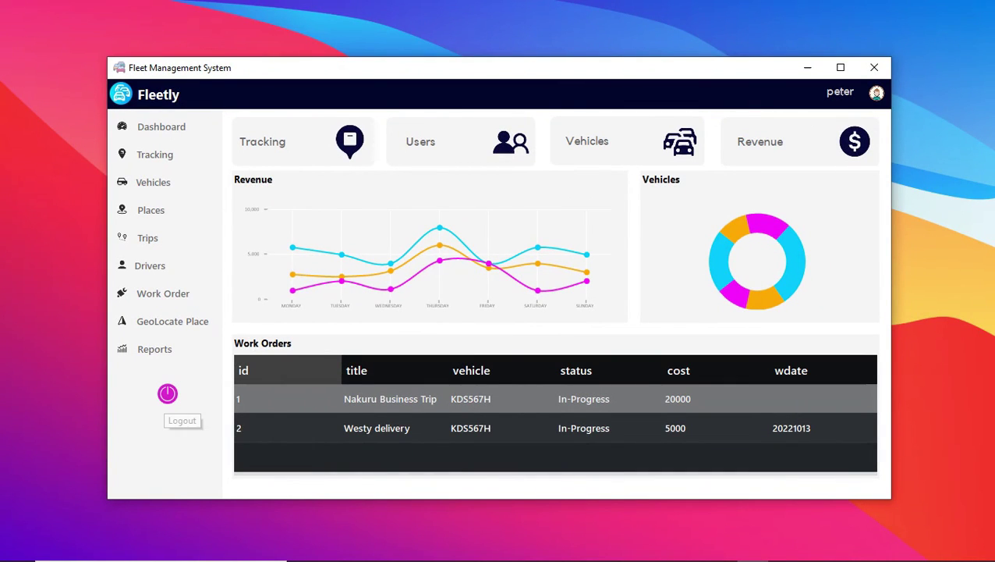
{"action": "left_click", "coordinate": [168, 393]}
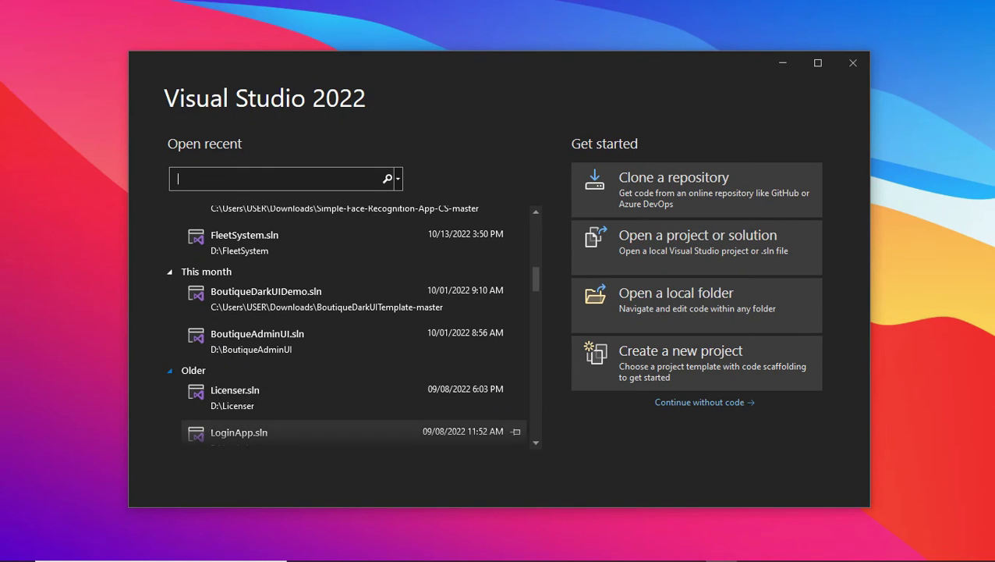
Open FleetSystem.sln from the recent solutions list in Visual Studio 2022.
{"action": "left_click", "coordinate": [350, 257]}
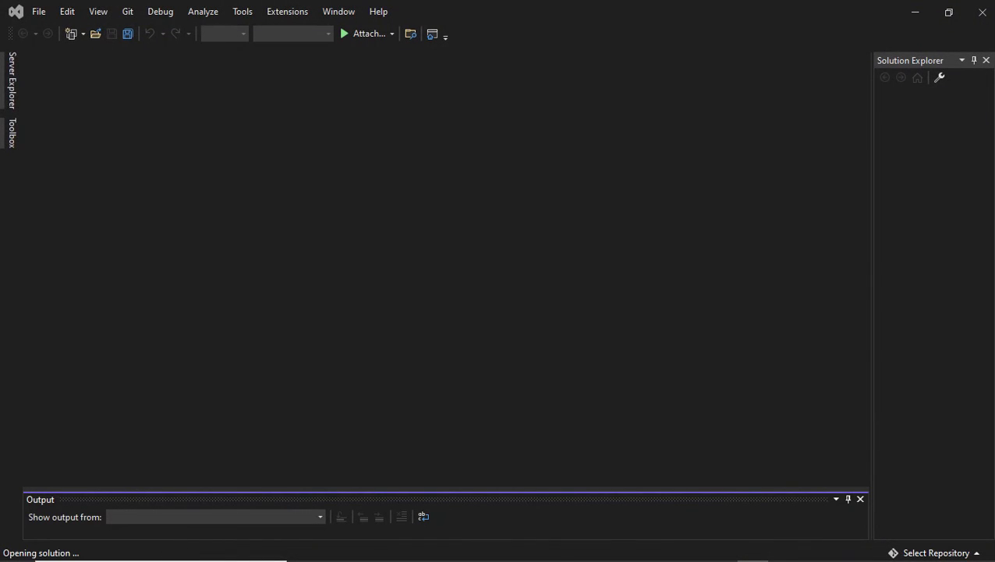